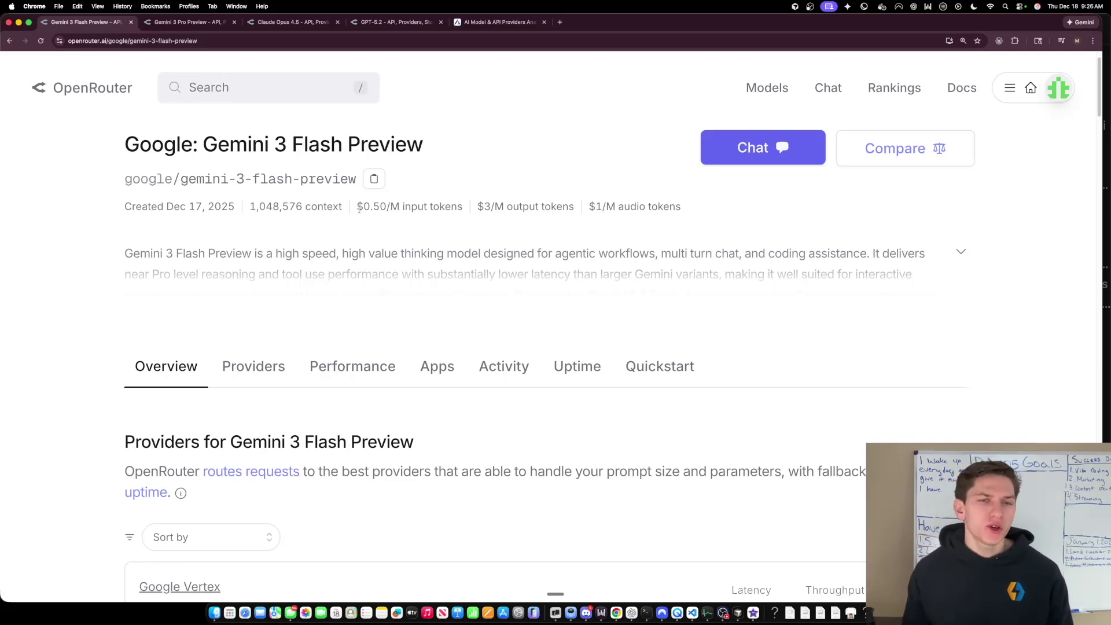
Highlight Gemini 3 Flash Preview's $0.50/M input, $3/M output and $1/M audio token prices.
left_click_drag(356, 207, 460, 204)
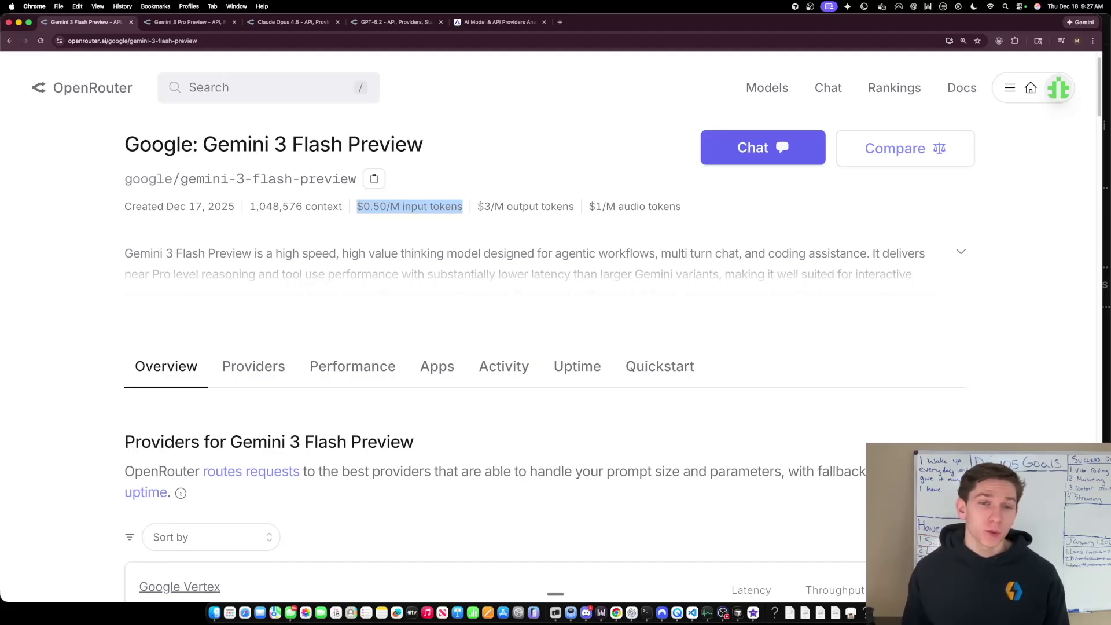
left_click_drag(477, 206, 571, 207)
left_click_drag(692, 210, 588, 207)
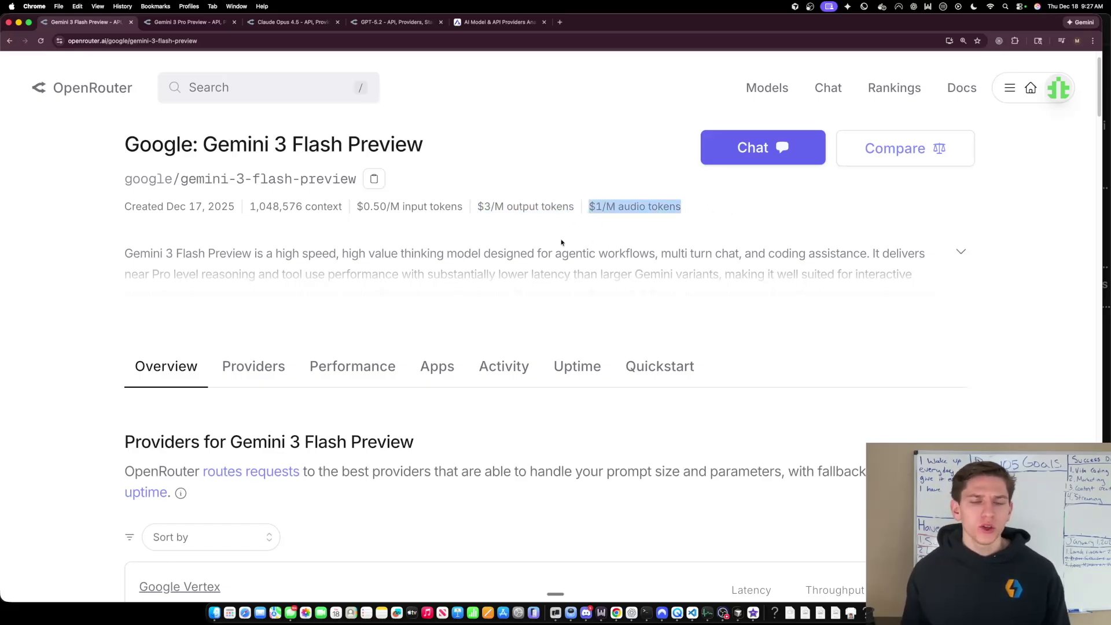
Compare with Gemini 3 Pro Preview's $2/M input and $12/M output pricing, then return to Flash.
left_click(161, 25)
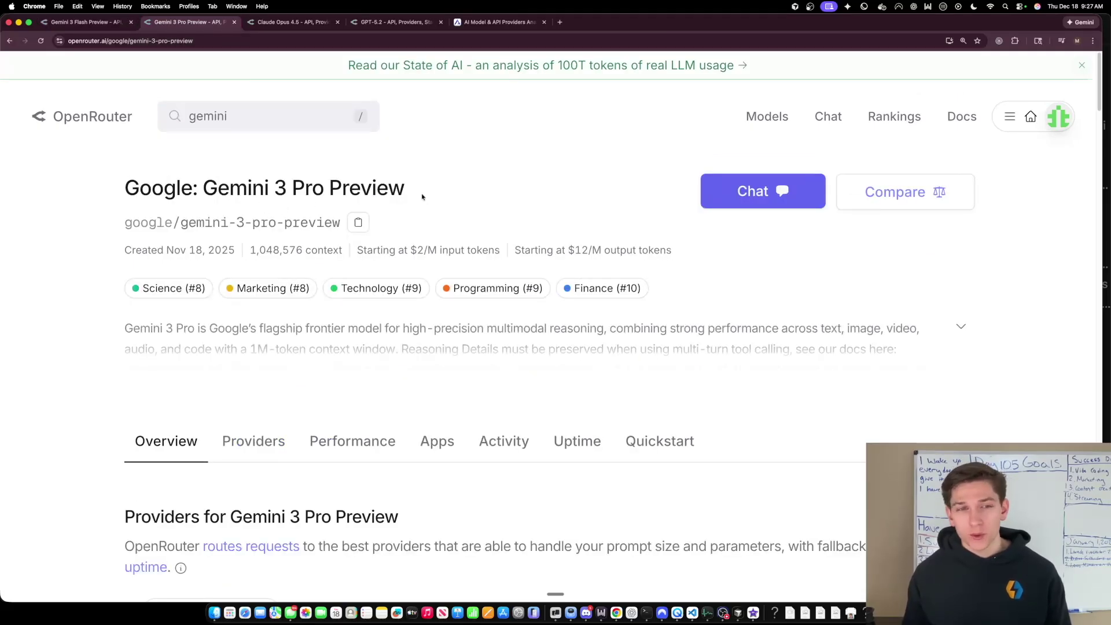
left_click_drag(693, 253, 136, 252)
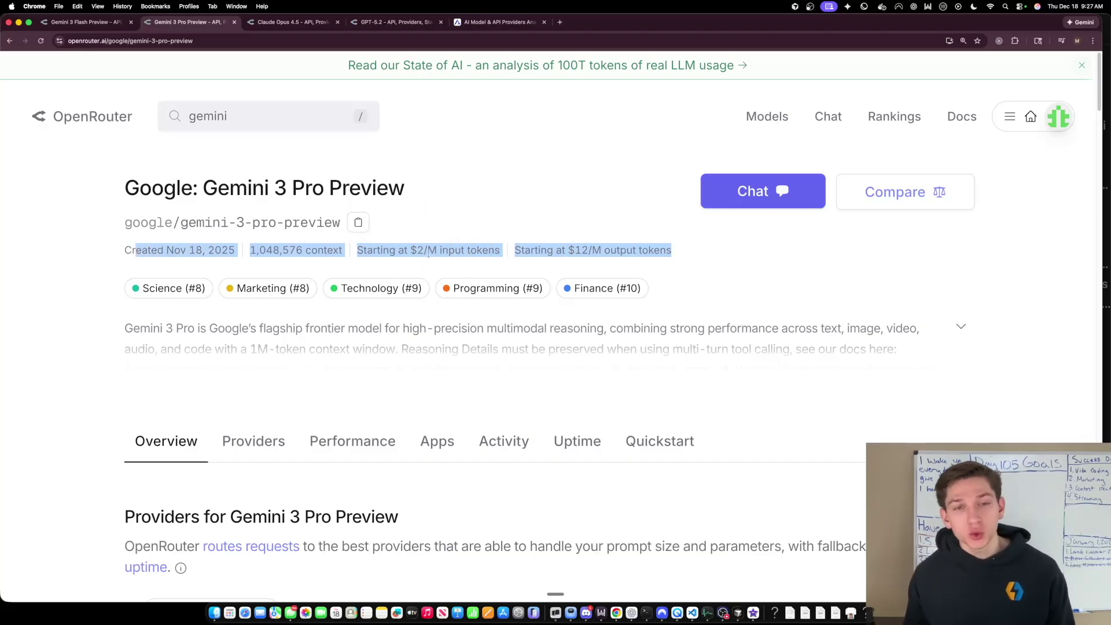
left_click(83, 22)
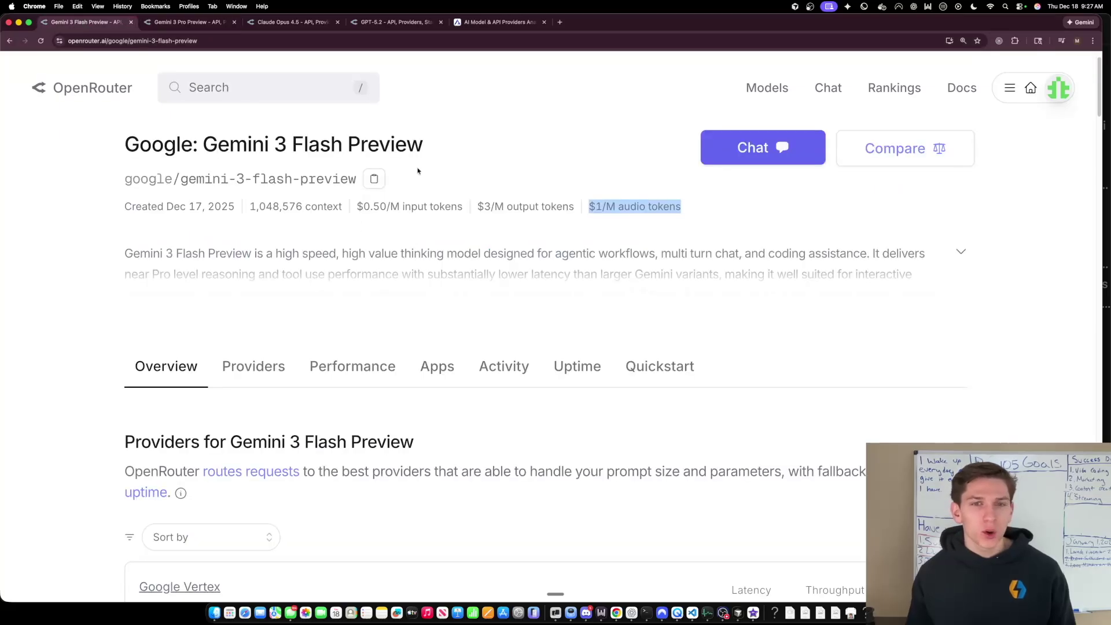
left_click(488, 225)
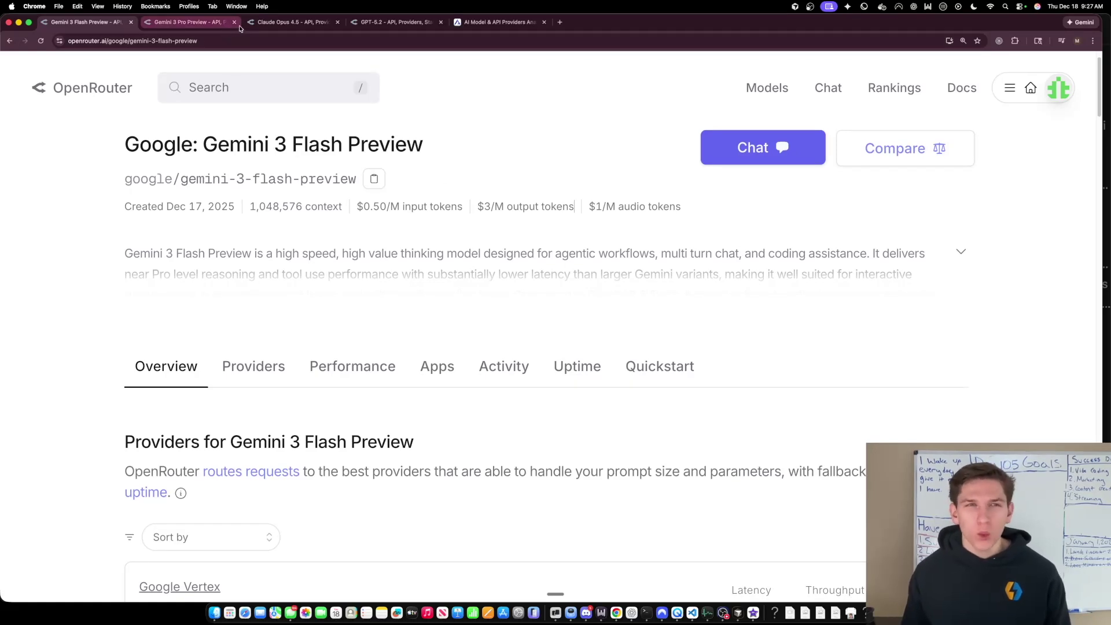
Compare Claude Opus 4.5's $5/M input price with Gemini Flash's $3/M output price.
left_click(289, 26)
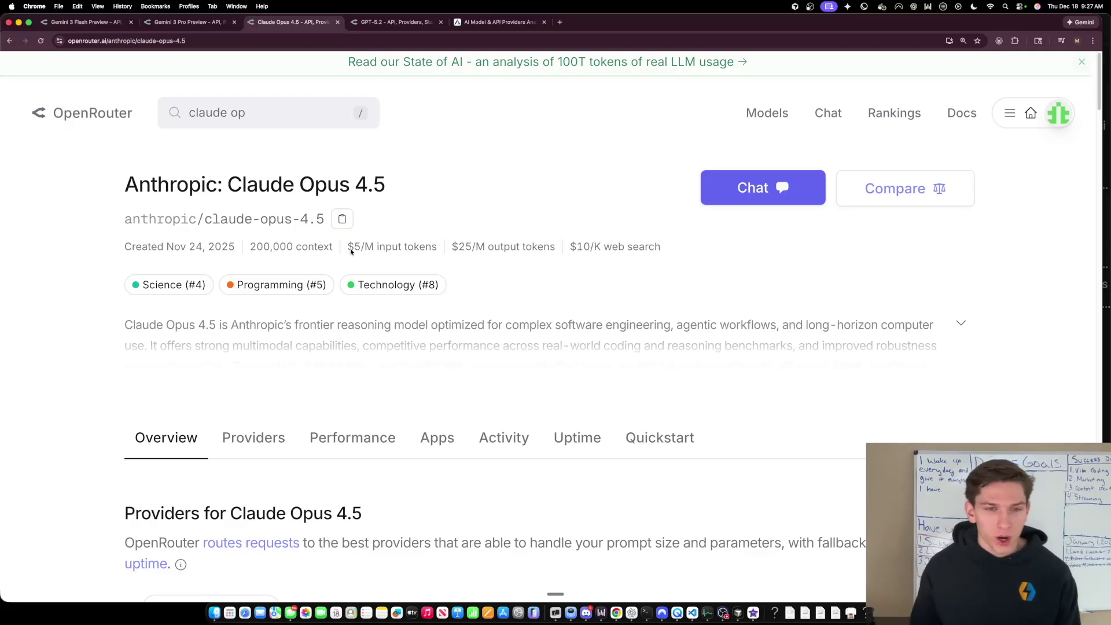
left_click_drag(347, 247, 556, 250)
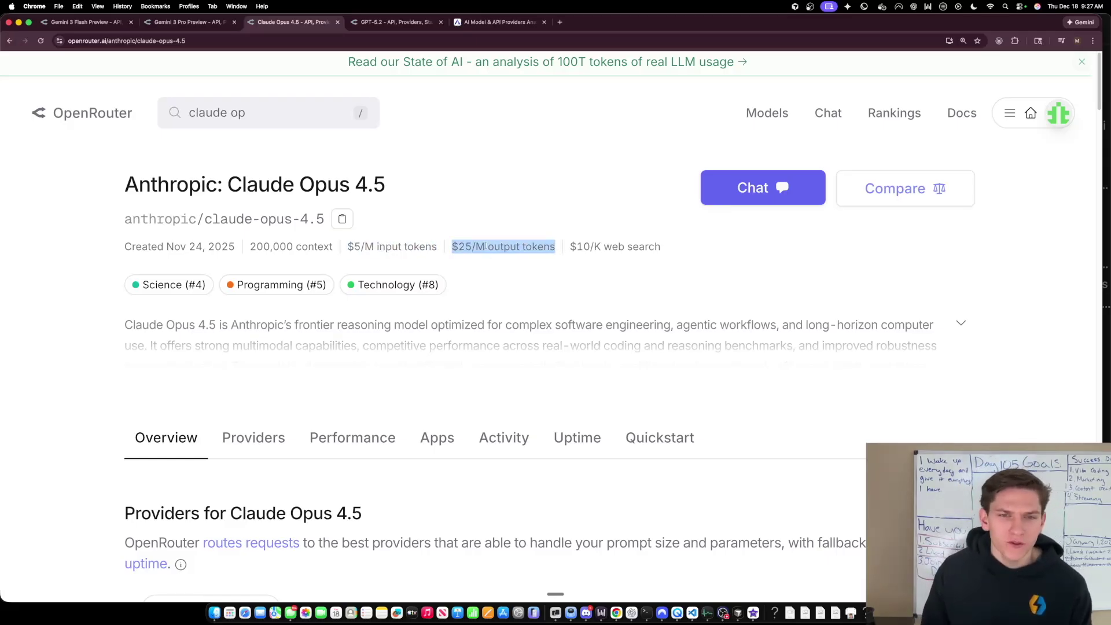
left_click(81, 23)
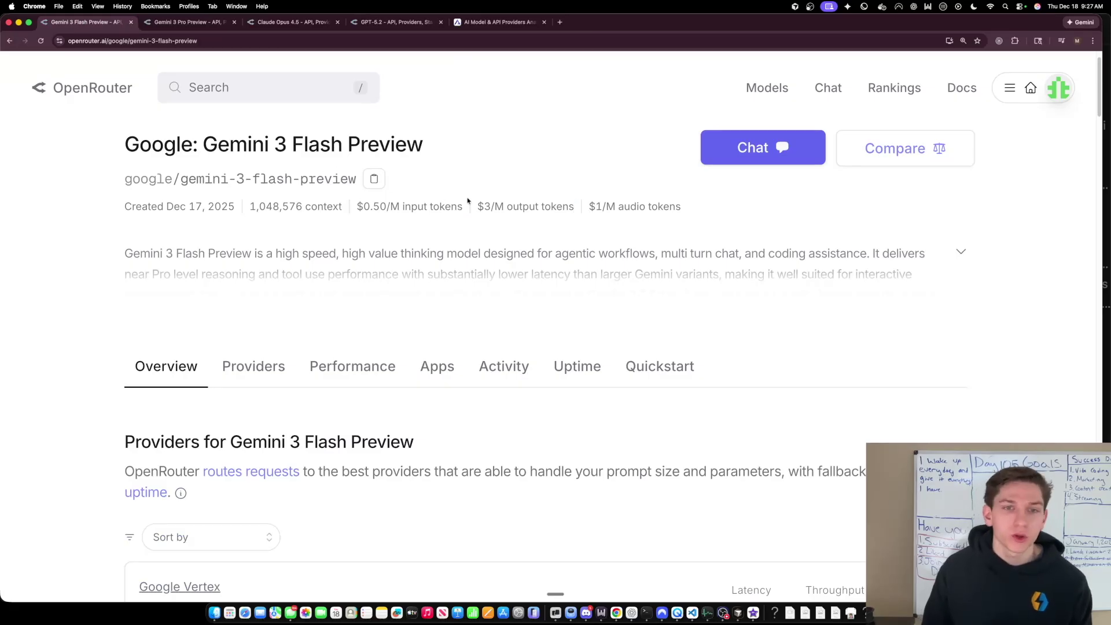
mouse_move(468, 201)
left_mouse_down()
mouse_move(575, 222)
mouse_move(581, 209)
mouse_move(466, 213)
left_mouse_up()
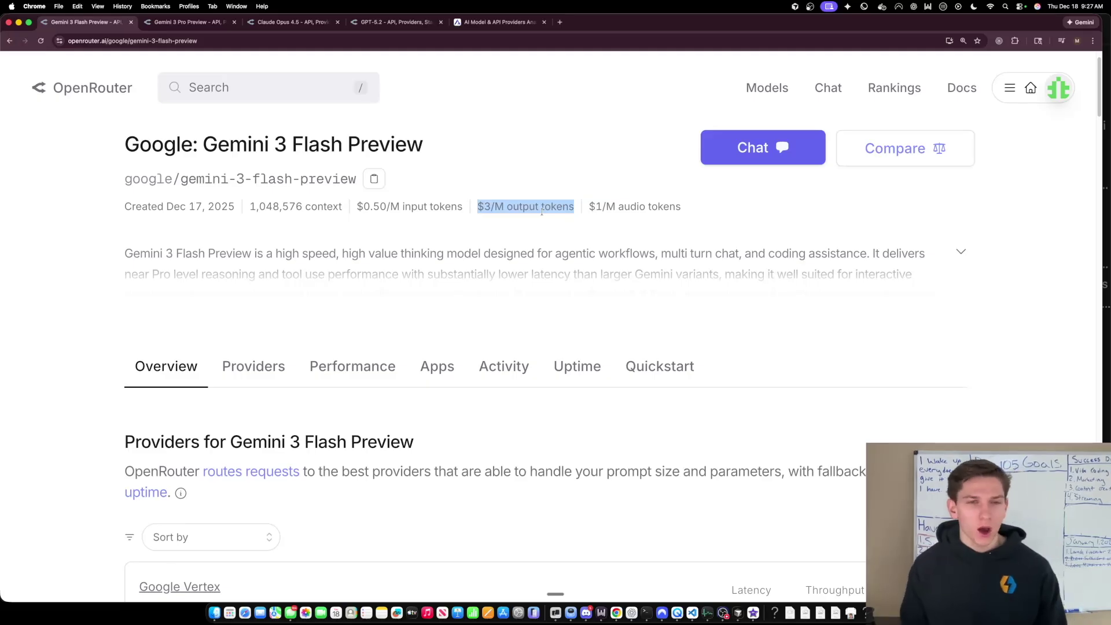
left_click(504, 200)
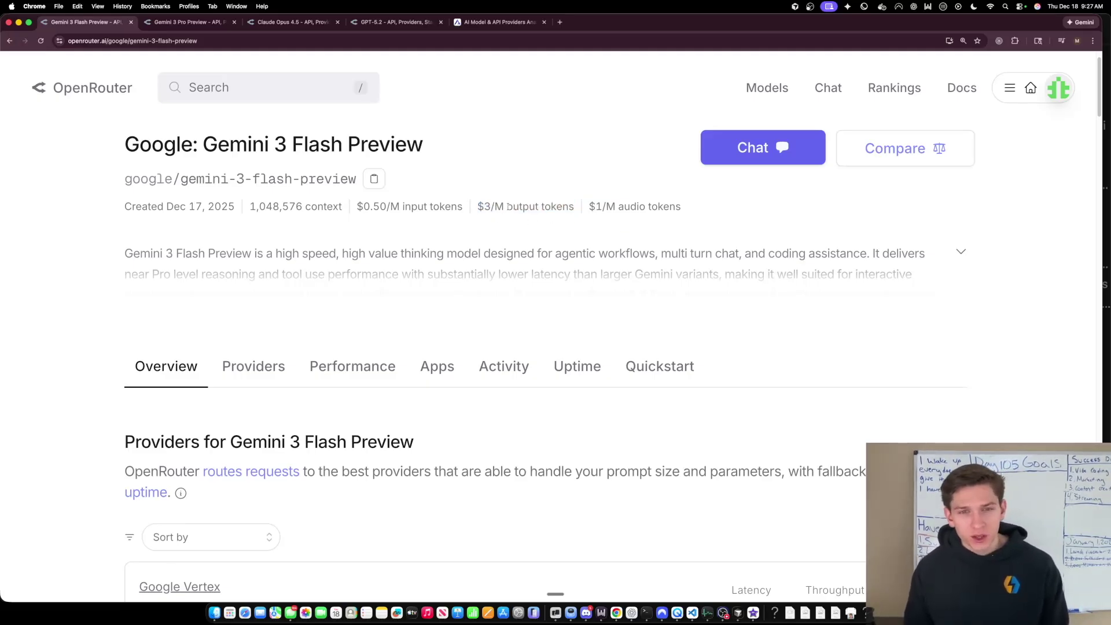
Check GPT-5.2's $1.75/M input price, then highlight Gemini Flash's input and output prices.
left_click(430, 26)
left_click_drag(347, 250, 453, 251)
double_click(269, 189)
left_click_drag(347, 250, 436, 264)
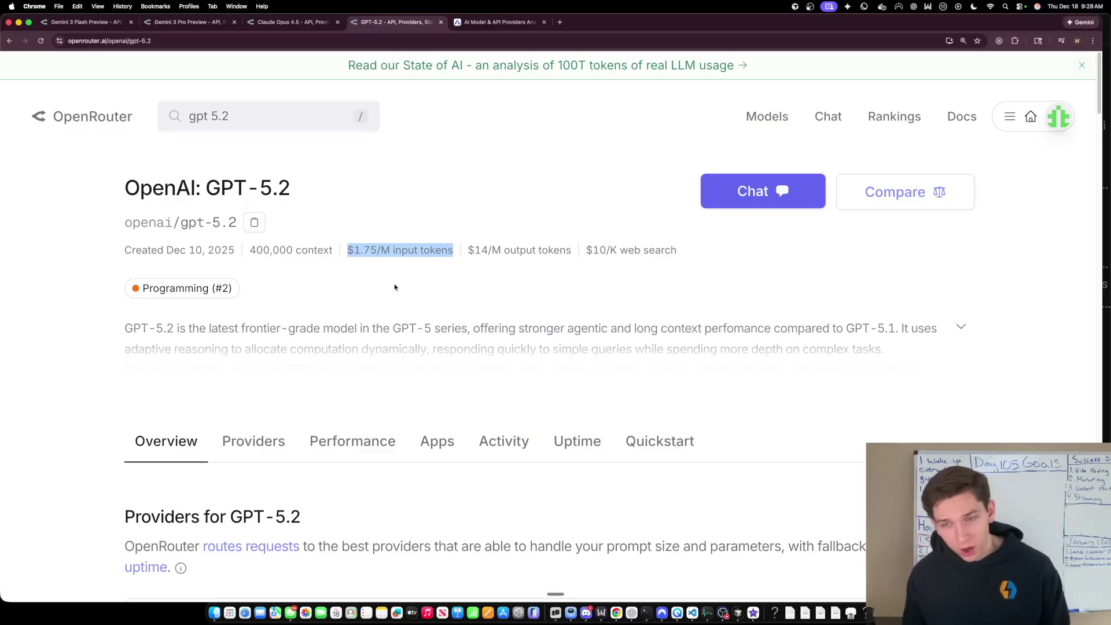
left_click(87, 23)
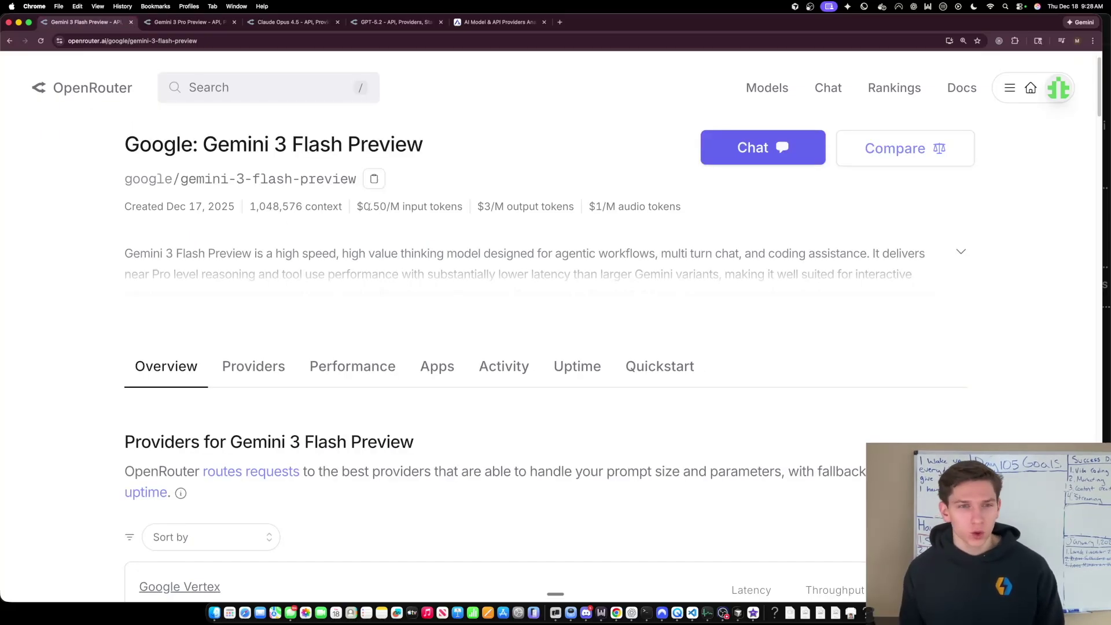
left_click_drag(353, 207, 581, 209)
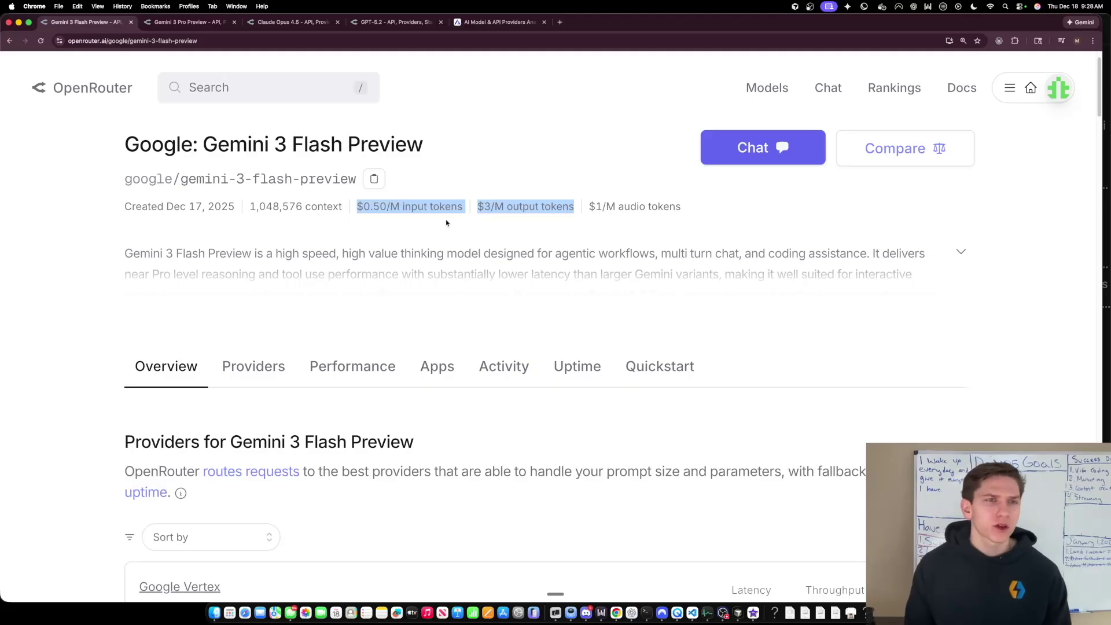
key("slash")
type("glm")
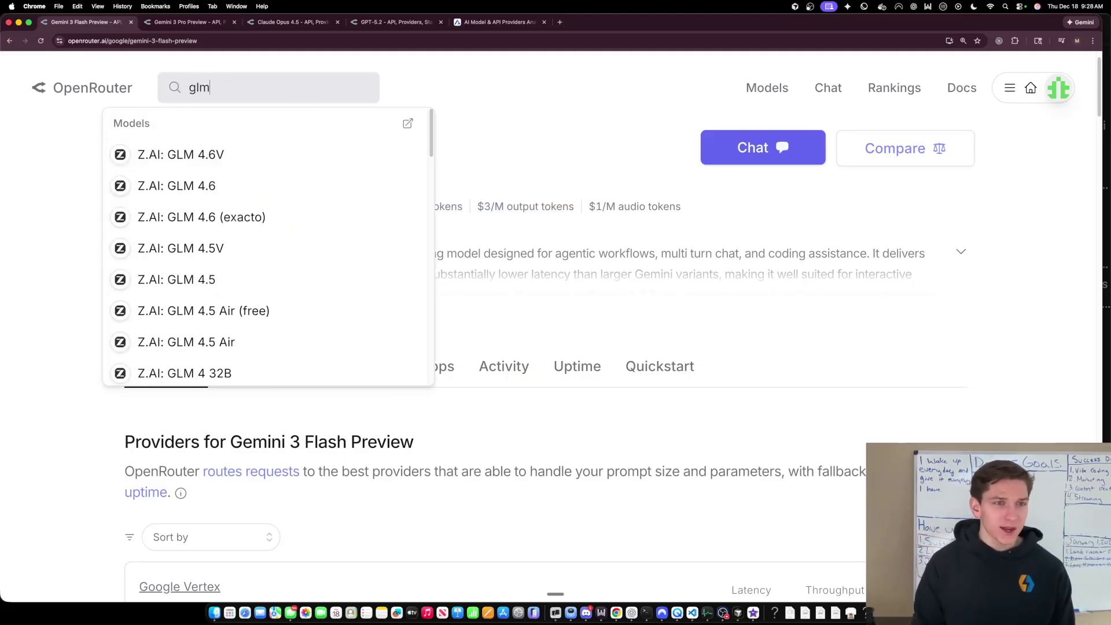
left_click(208, 155)
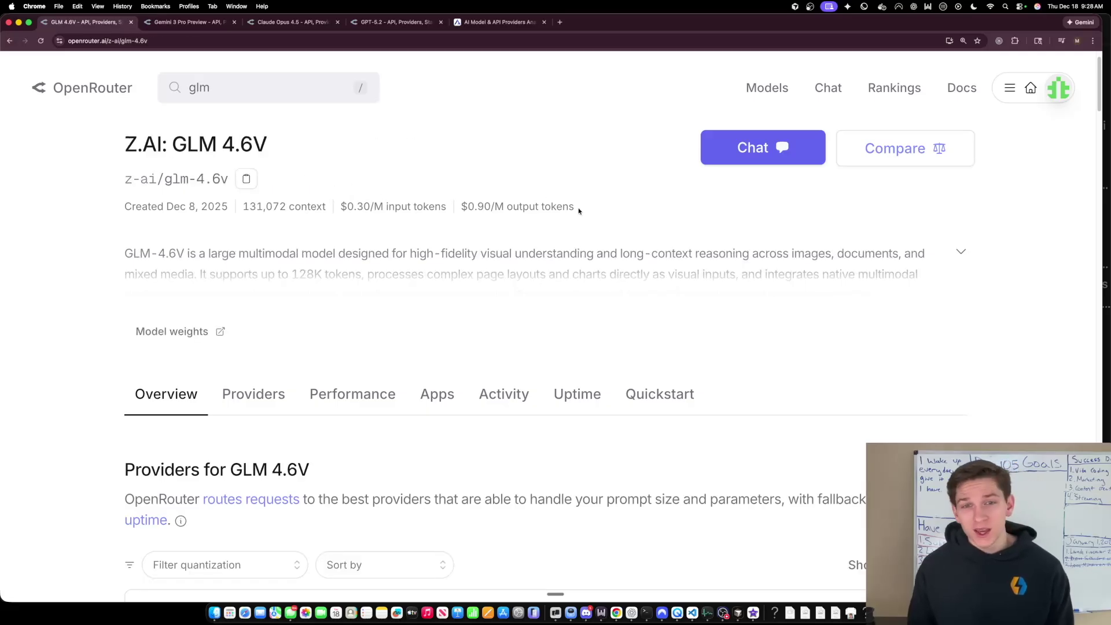
left_click_drag(579, 211, 340, 200)
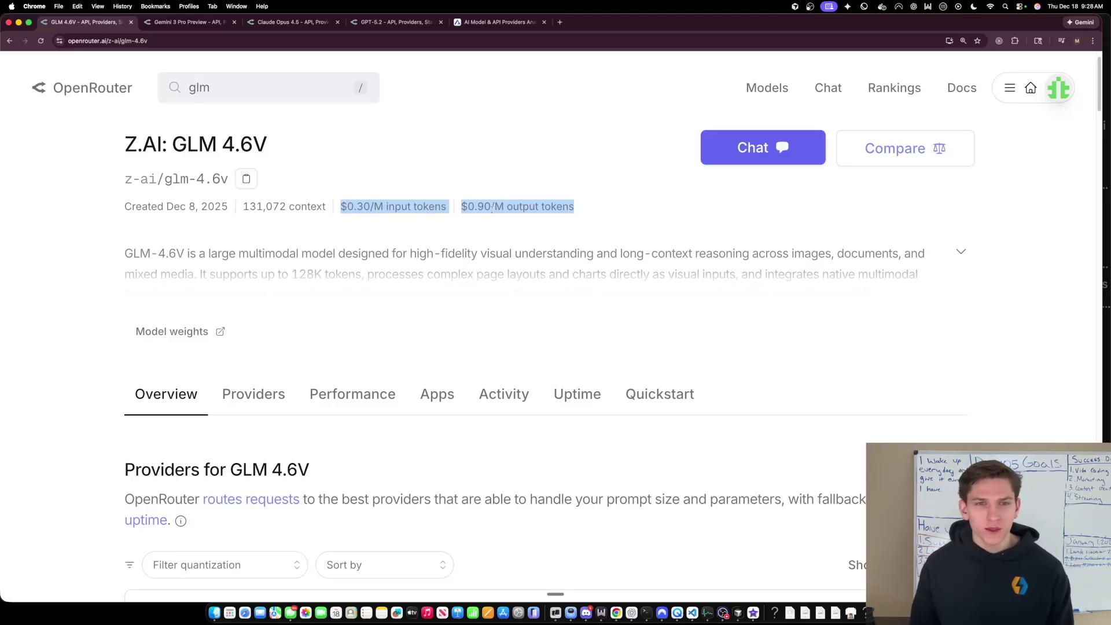
left_click_drag(461, 207, 557, 208)
key("super+bracketleft")
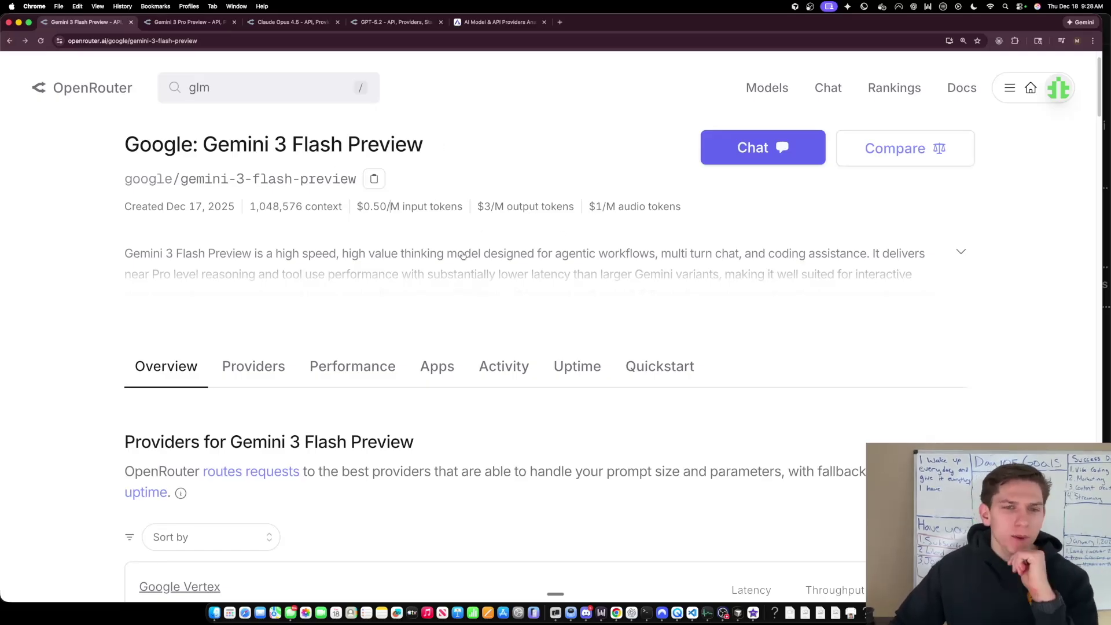
scroll(466, 257, "down", 2)
Scroll to the provider table and highlight Google Vertex's 1.08s latency and 51.33 tps throughput.
scroll(467, 256, "down", 5)
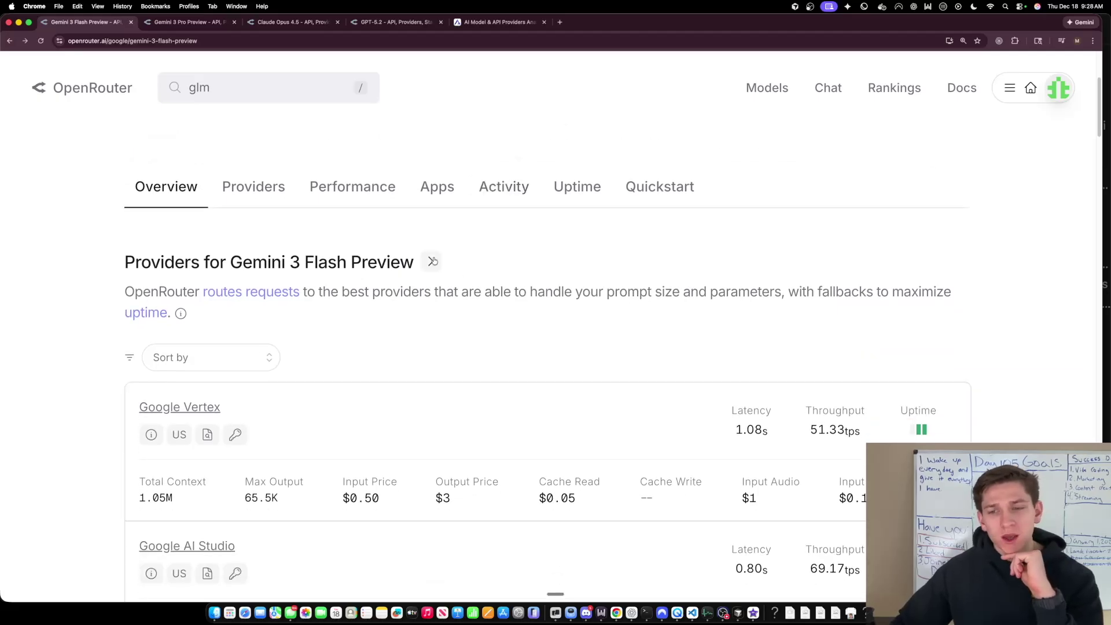
scroll(466, 283, "down", 7)
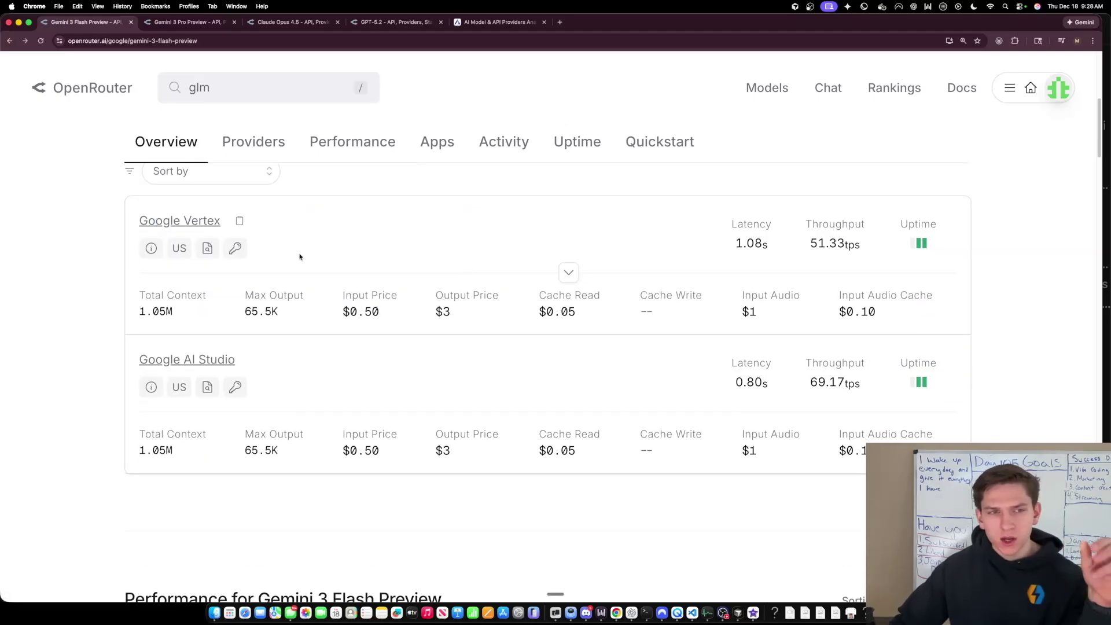
mouse_move(848, 394)
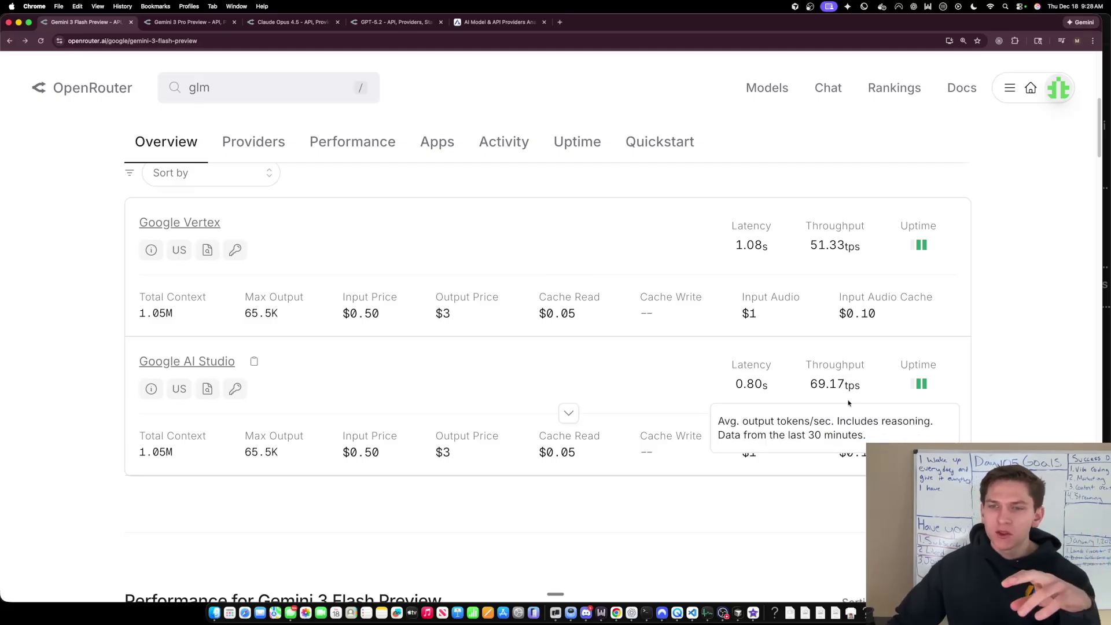
mouse_move(839, 262)
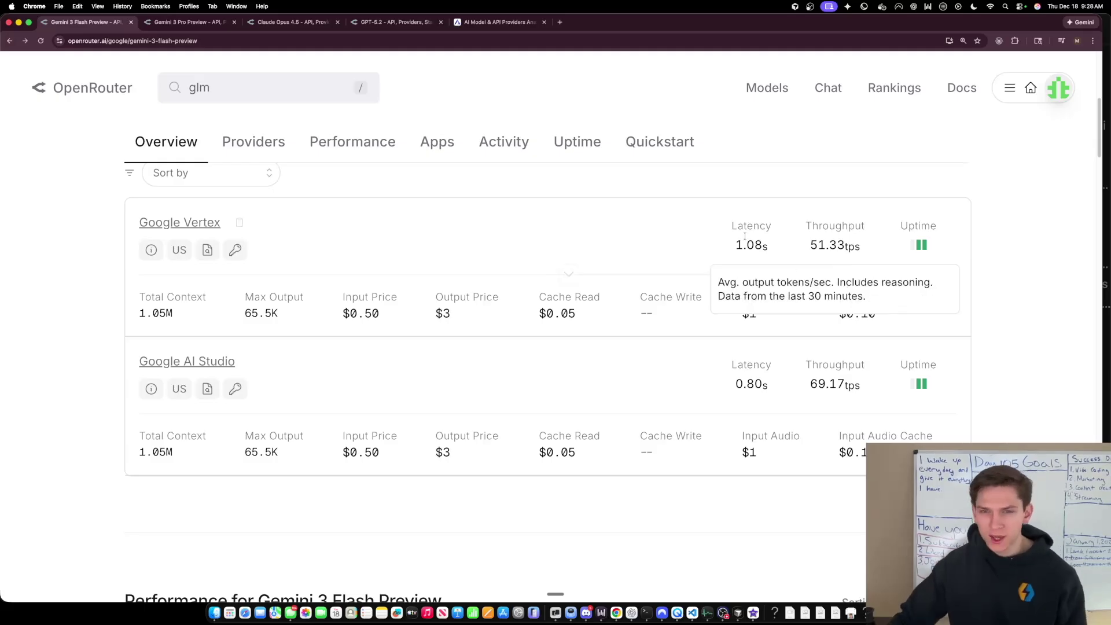
left_click_drag(727, 227, 777, 258)
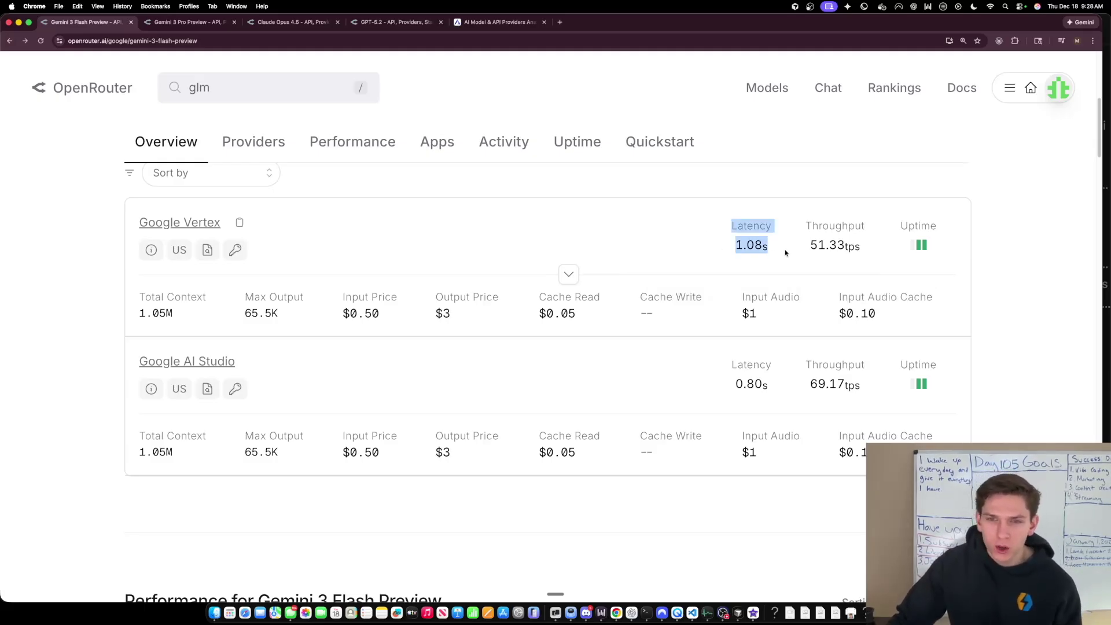
left_click_drag(811, 226, 851, 258)
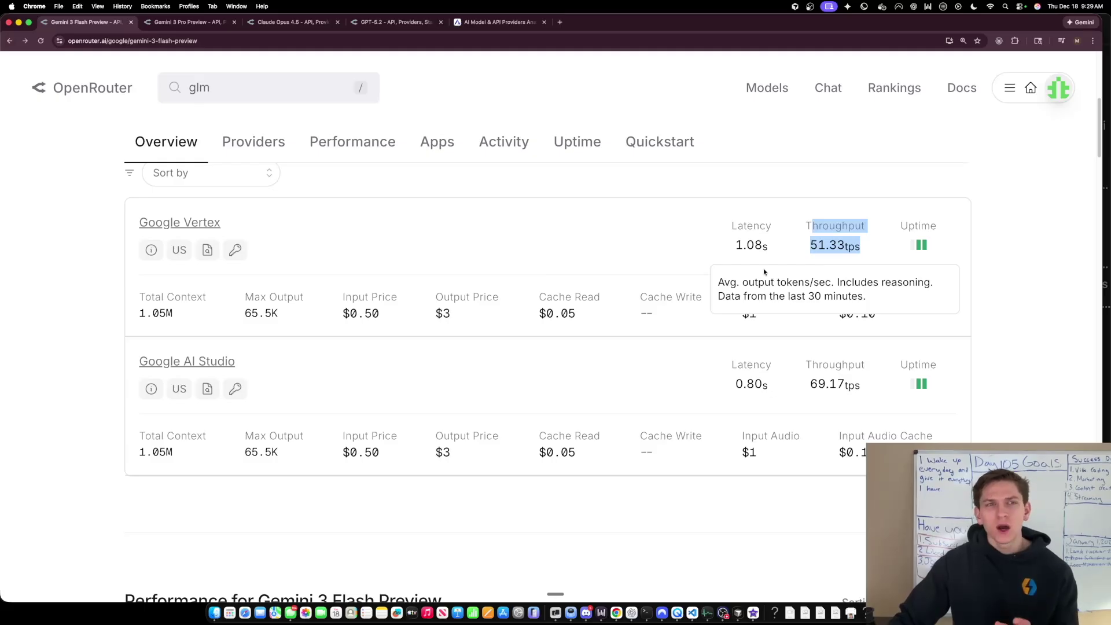
key("ctrl+Tab")
key("ctrl+Tab")
key("ctrl+Tab")
key("ctrl+Tab")
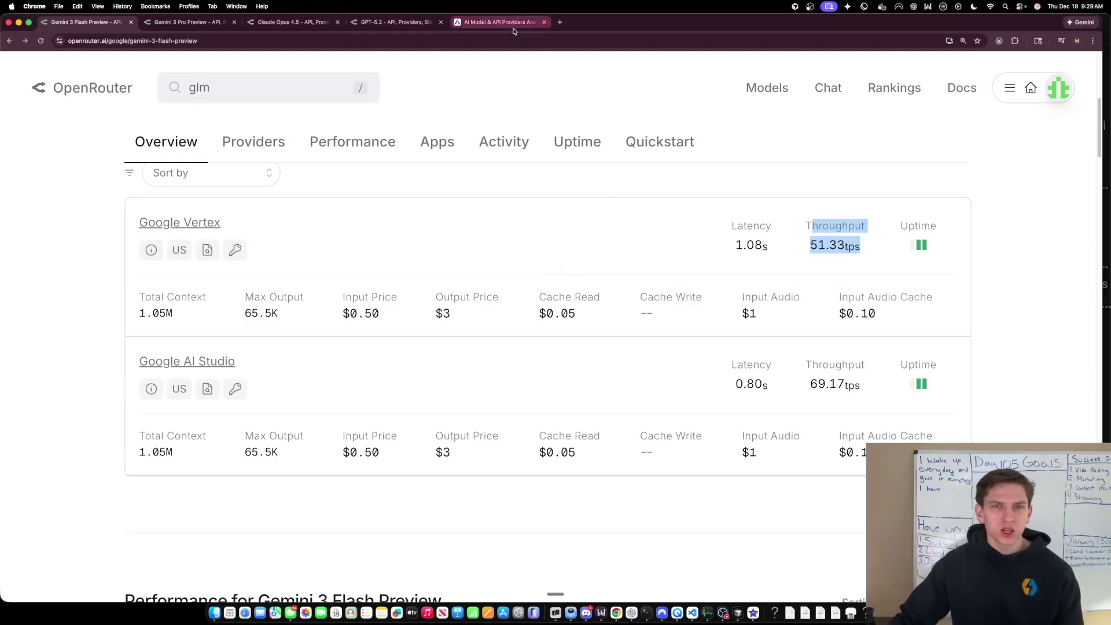
View Artificial Analysis Highlights: intelligence up to 73, speed up to 326 tokens/s, prices 0.3–10 USD.
scroll(564, 177, "up", 10)
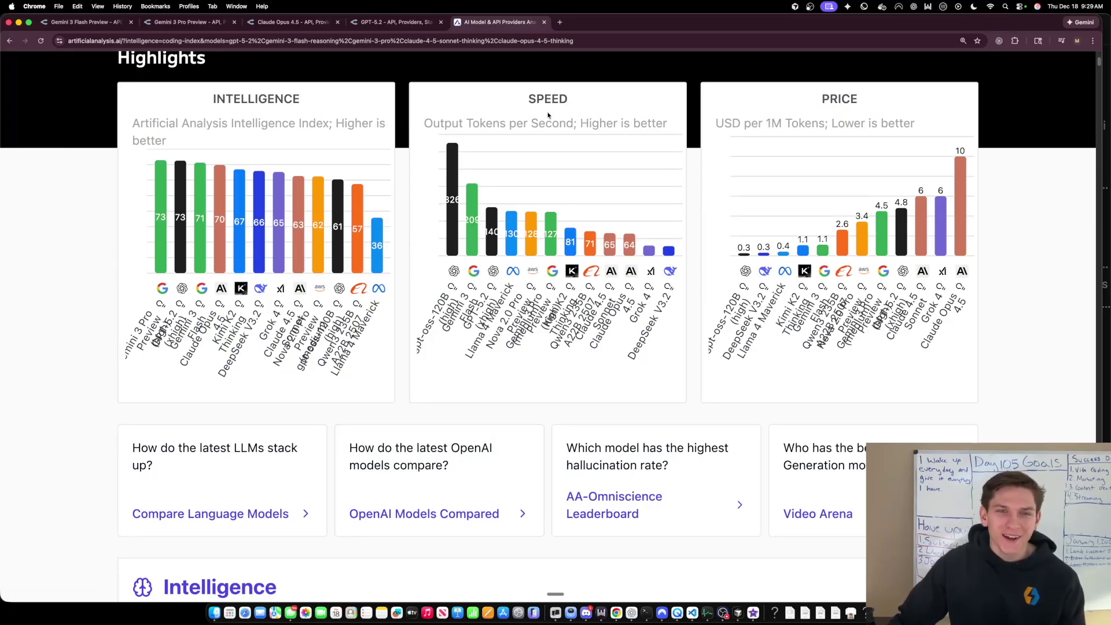
scroll(539, 250, "up", 1)
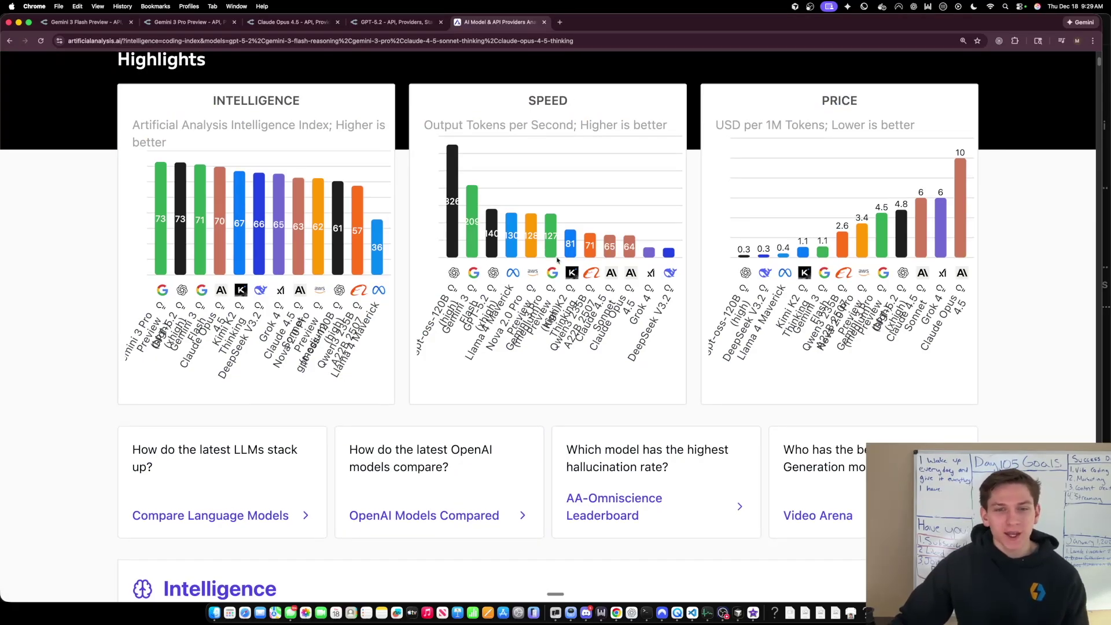
left_click(87, 22)
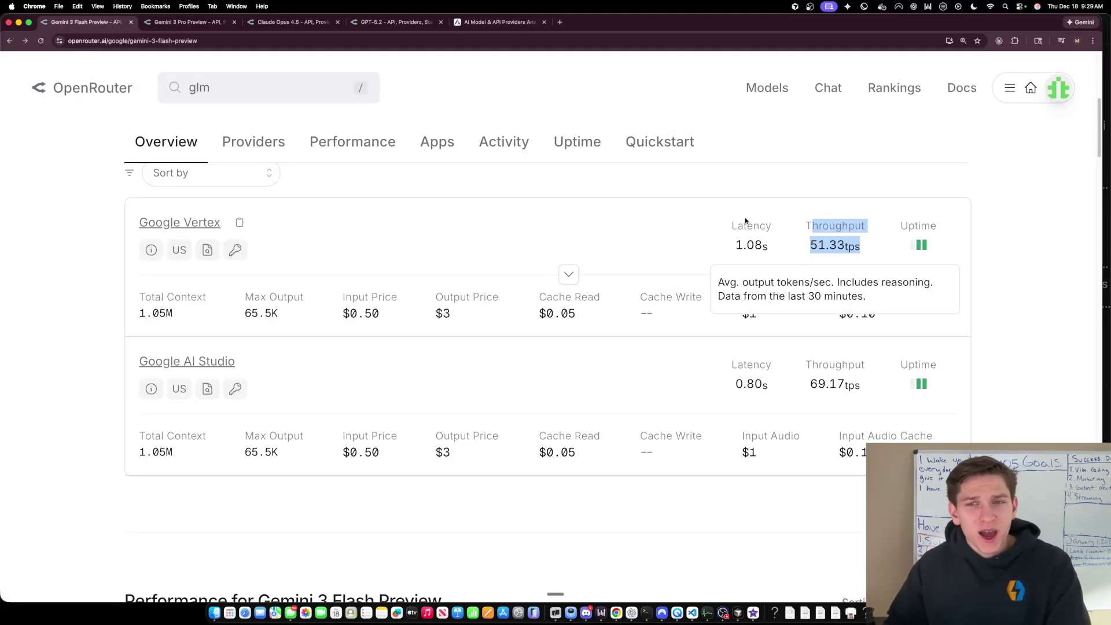
left_click(499, 22)
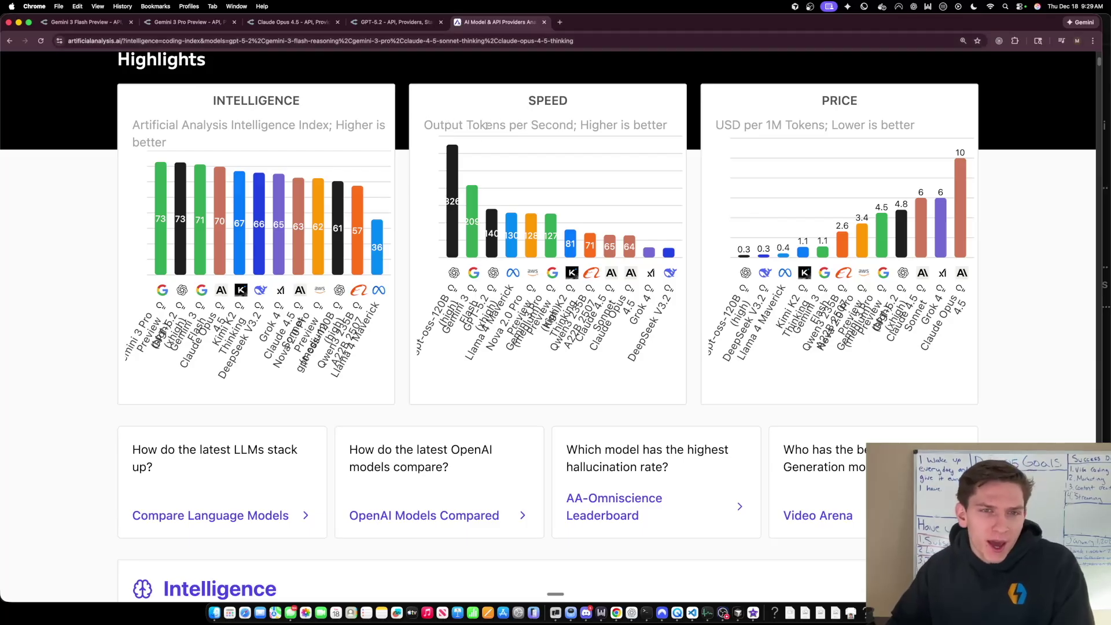
mouse_move(475, 210)
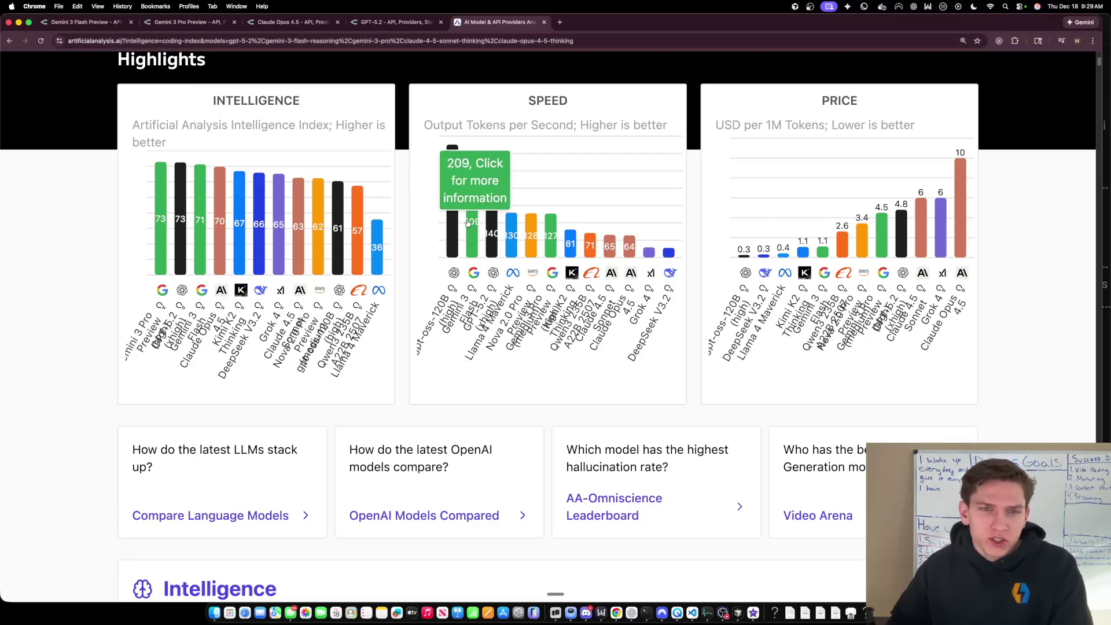
mouse_move(489, 234)
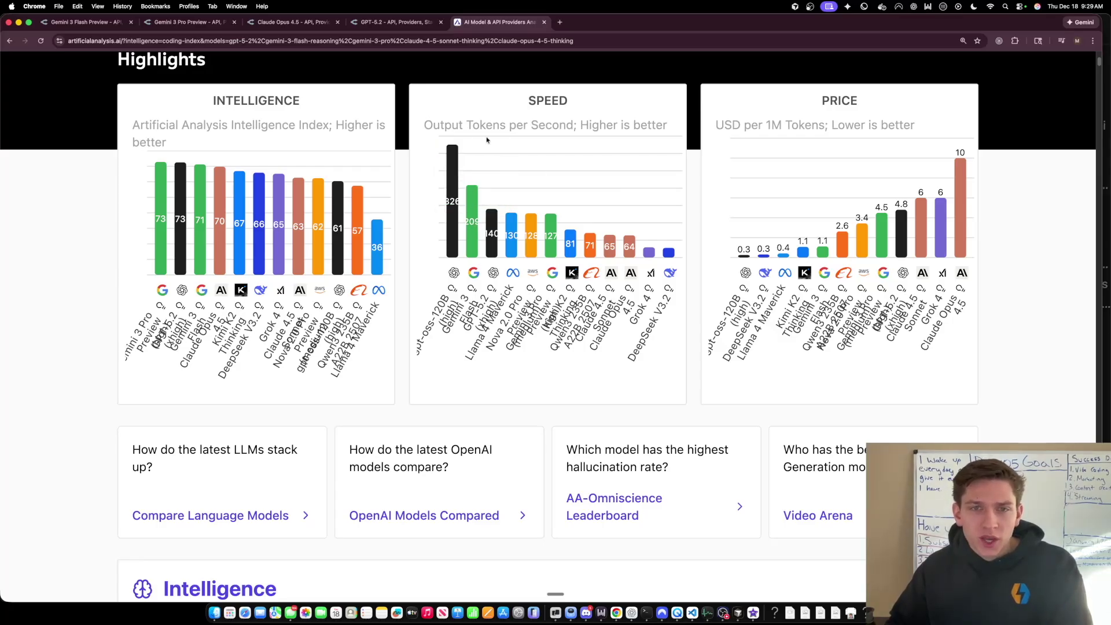
scroll(482, 213, "up", 1)
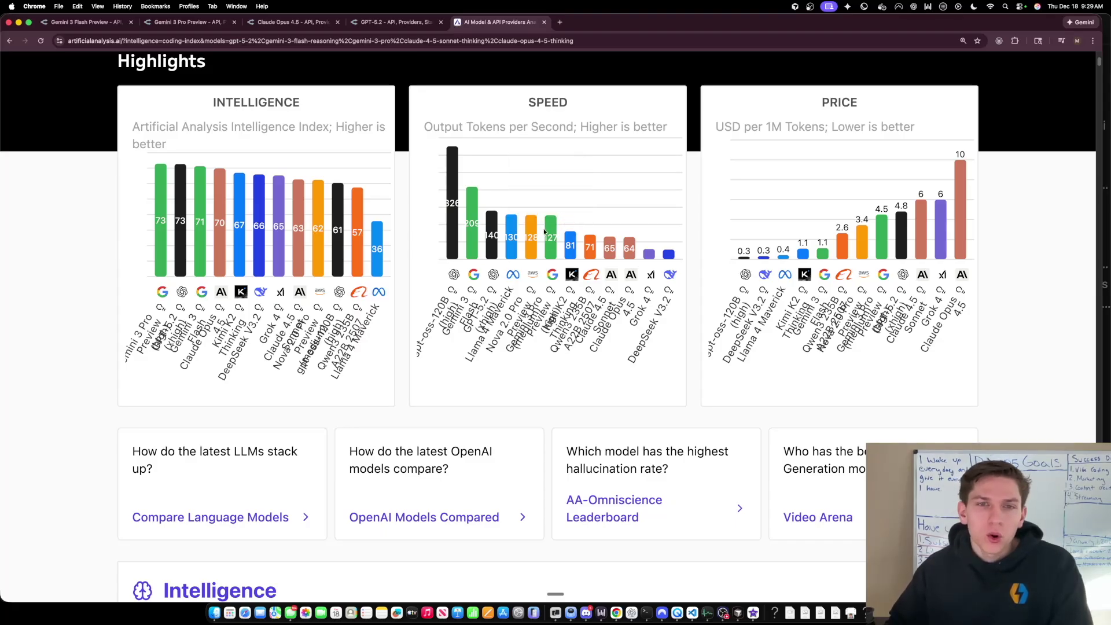
mouse_move(551, 230)
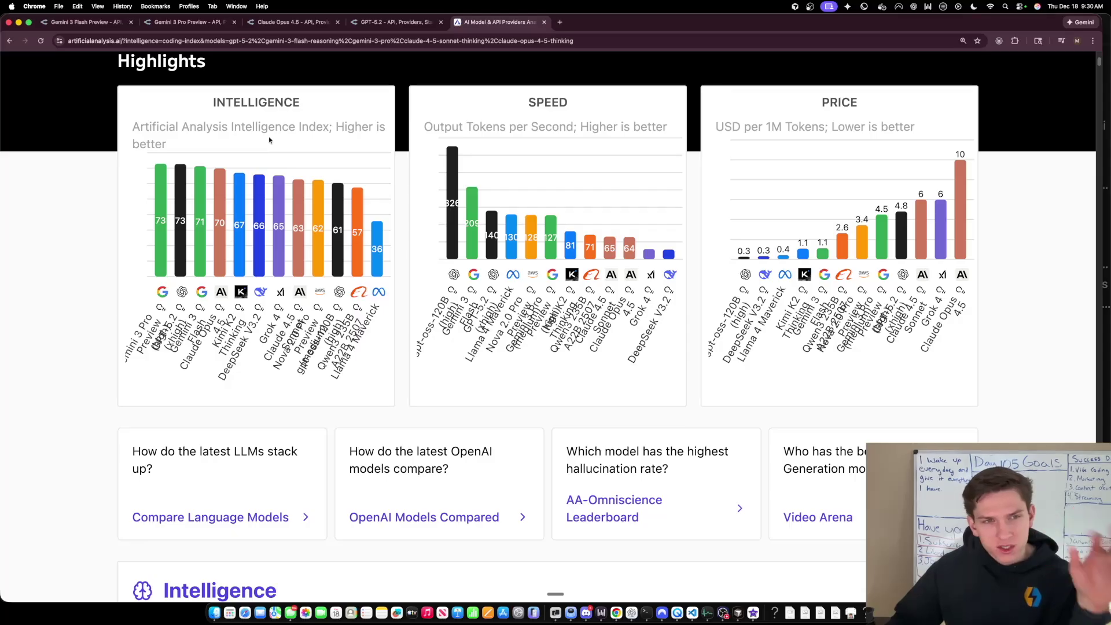
View the Intelligence Index, then the Coding Index: Gemini 3 Pro and GPT-5.2 62, Flash 59.
scroll(280, 321, "down", 10)
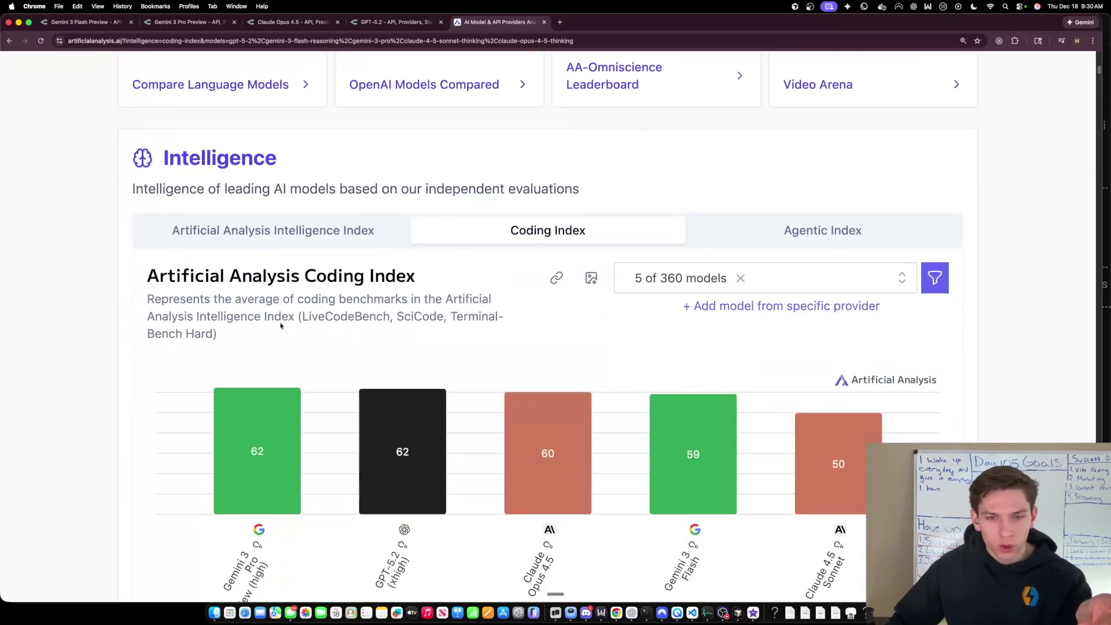
scroll(280, 325, "down", 2)
left_click(264, 134)
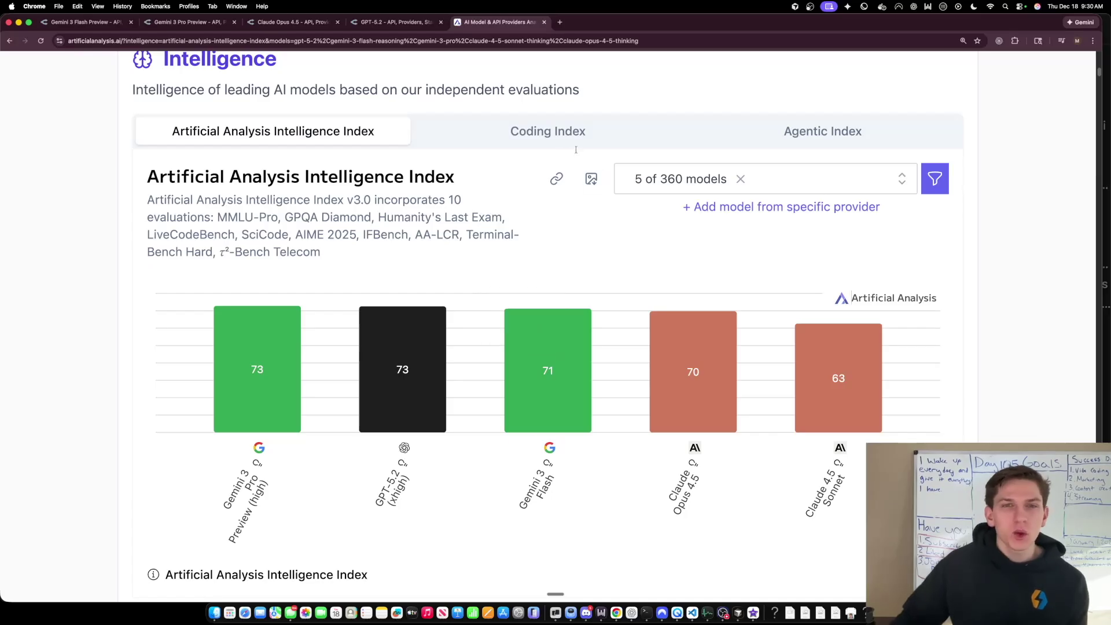
left_click(544, 132)
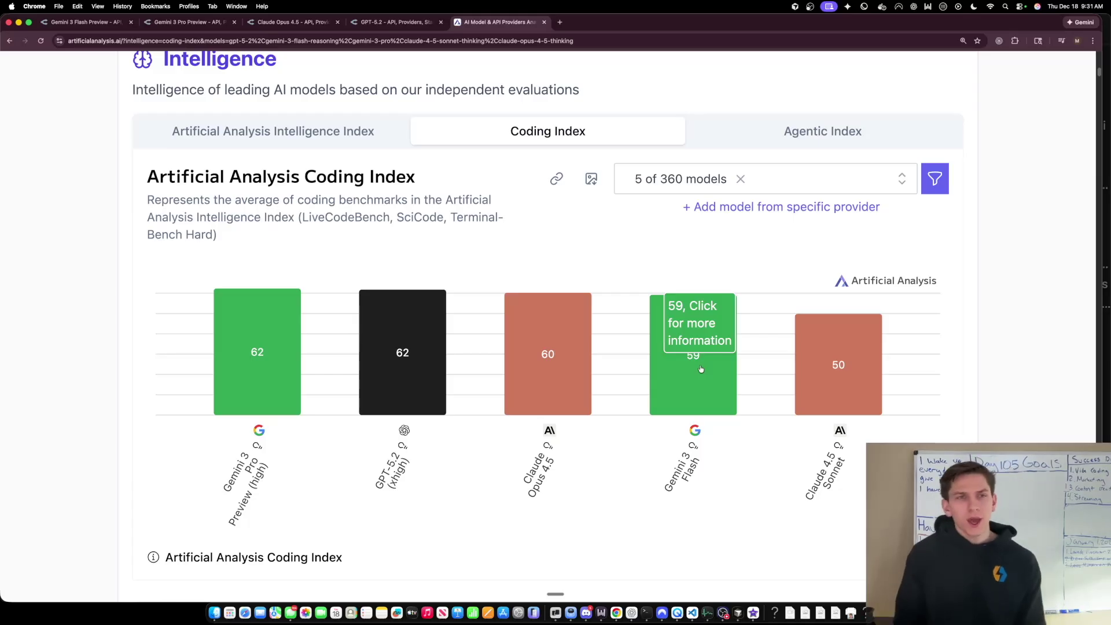
left_click(78, 22)
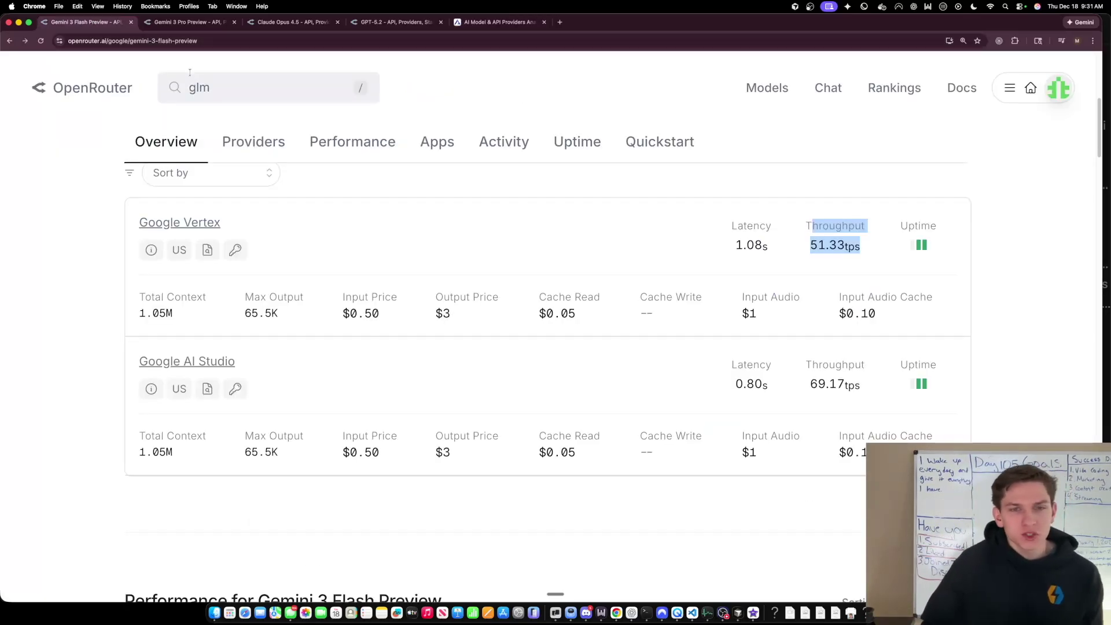
scroll(238, 231, "up", 5)
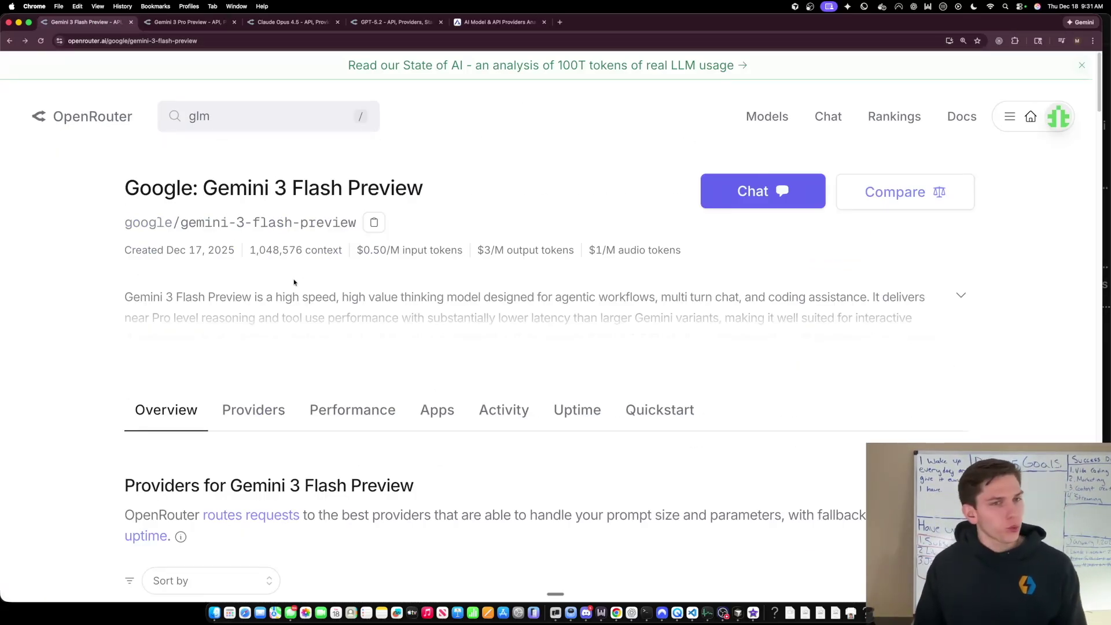
left_click(184, 23)
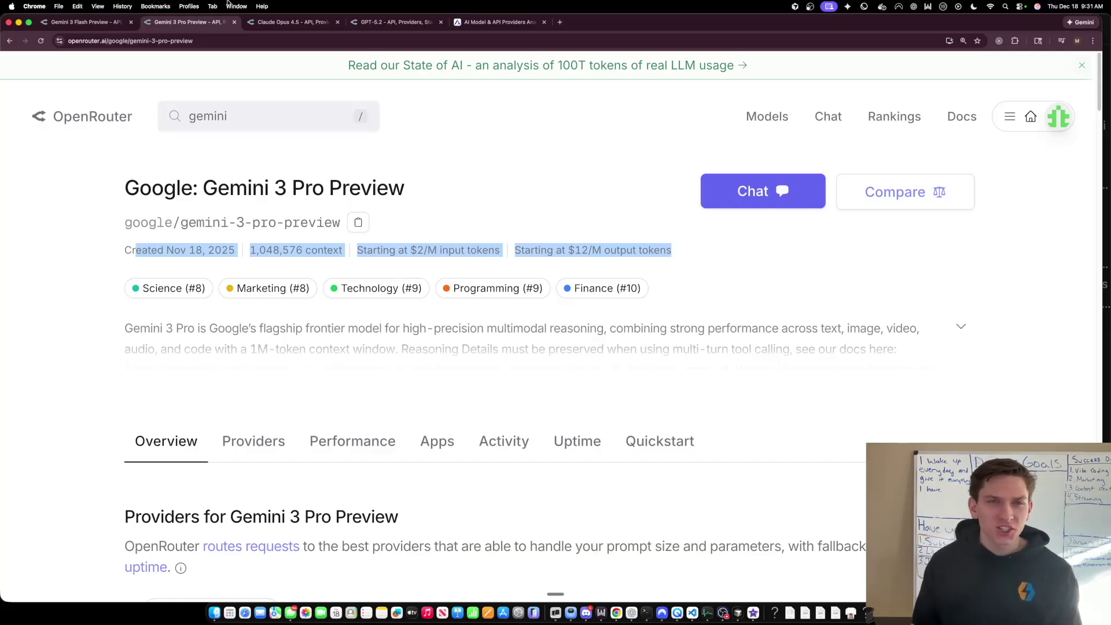
left_click(500, 22)
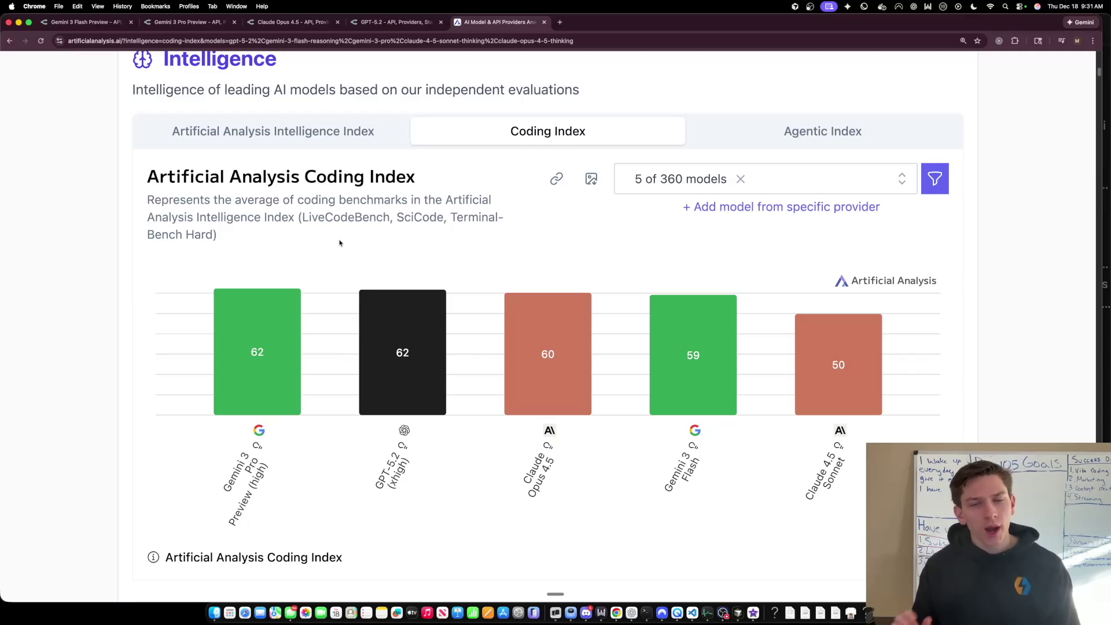
left_click(560, 22)
Load lmarena.ai and scroll its leaderboard's Text and WebDev rankings.
type("lmarena.ai")
key("Return")
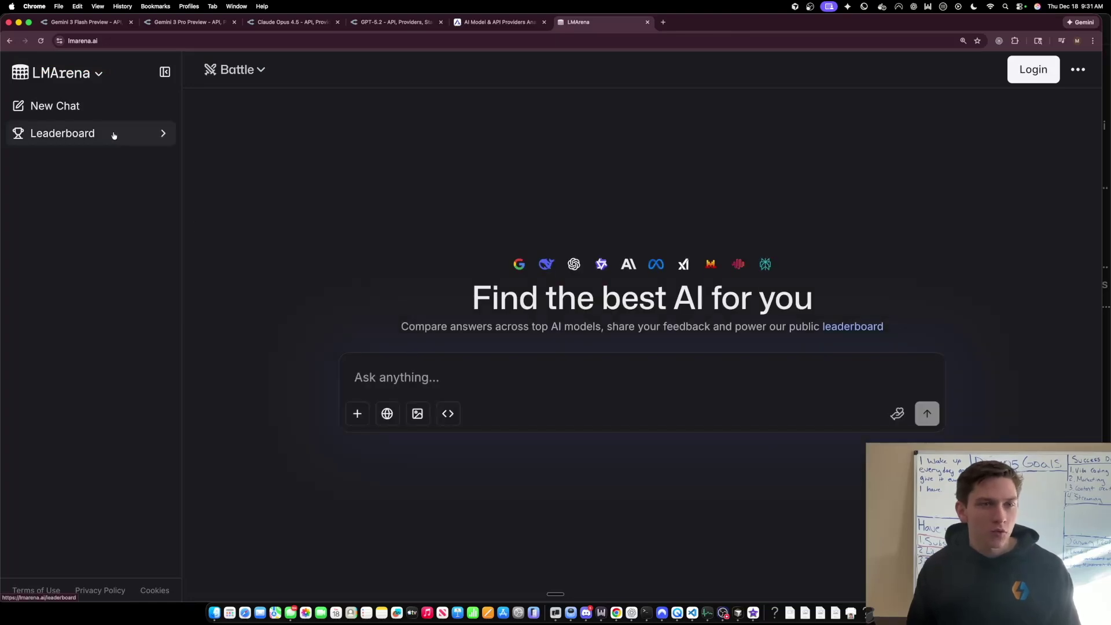
left_click(114, 134)
scroll(776, 343, "down", 3)
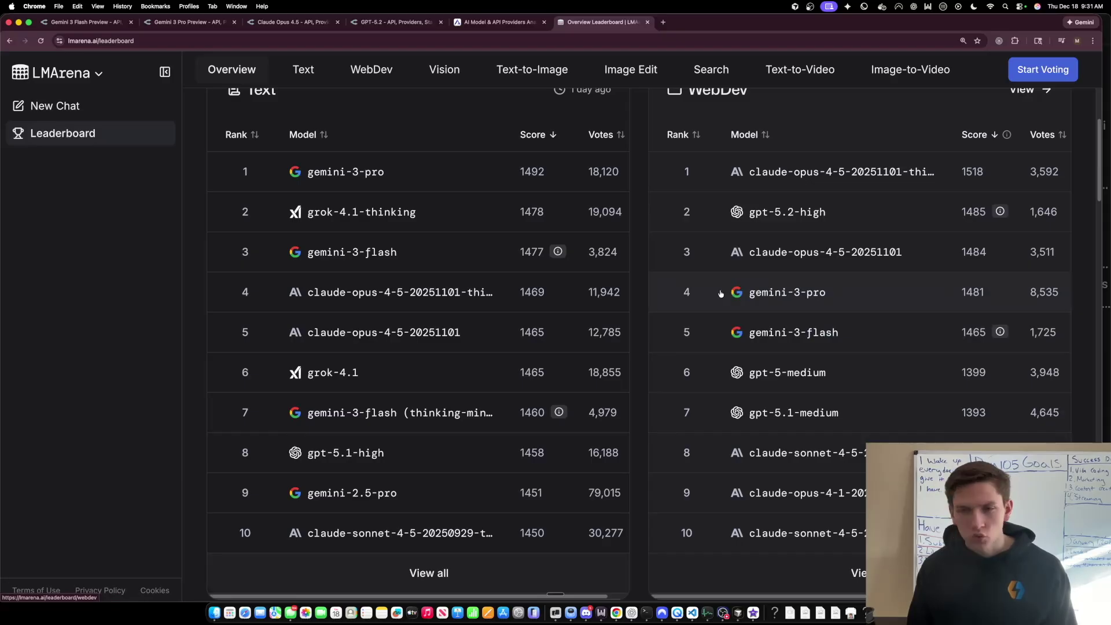
scroll(734, 307, "down", 1)
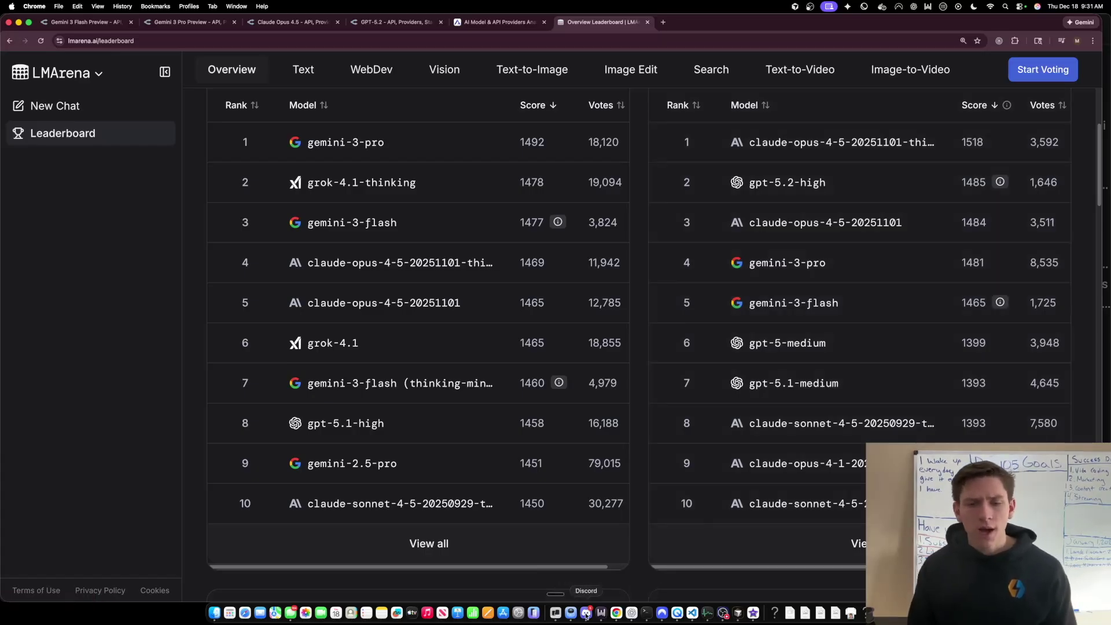
left_click(692, 613)
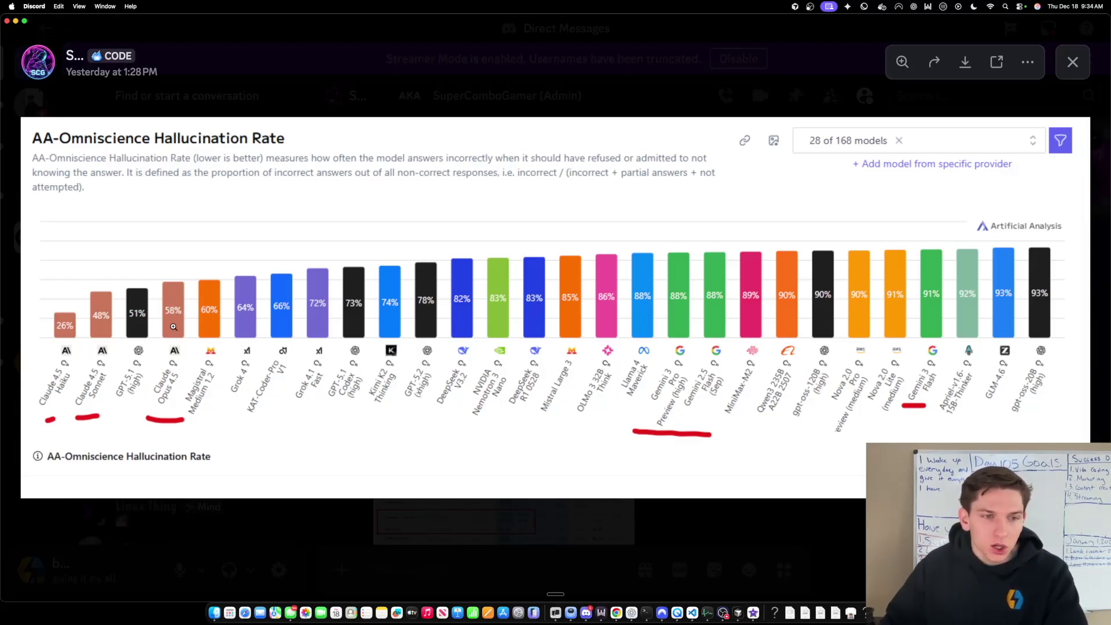
Zoom into the hallucination chart around Claude Opus 4.5, then back out to the whole chart.
left_click(174, 327)
left_click(154, 292)
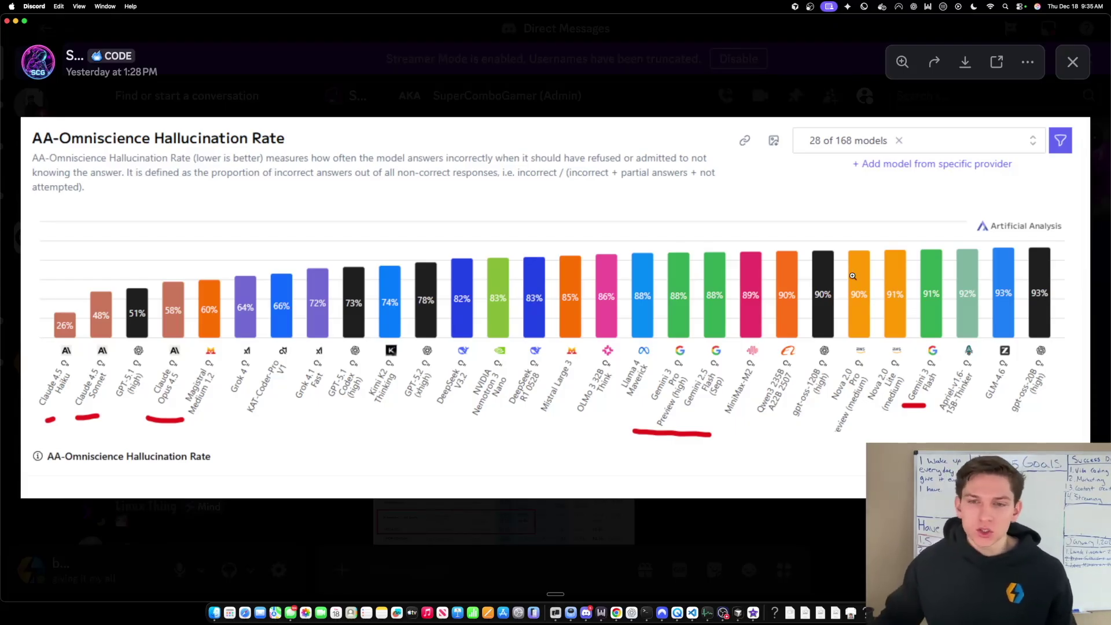
Enlarge the hallucination chart, fit it back to the window, then bring up the LMArena leaderboard.
left_click(690, 291)
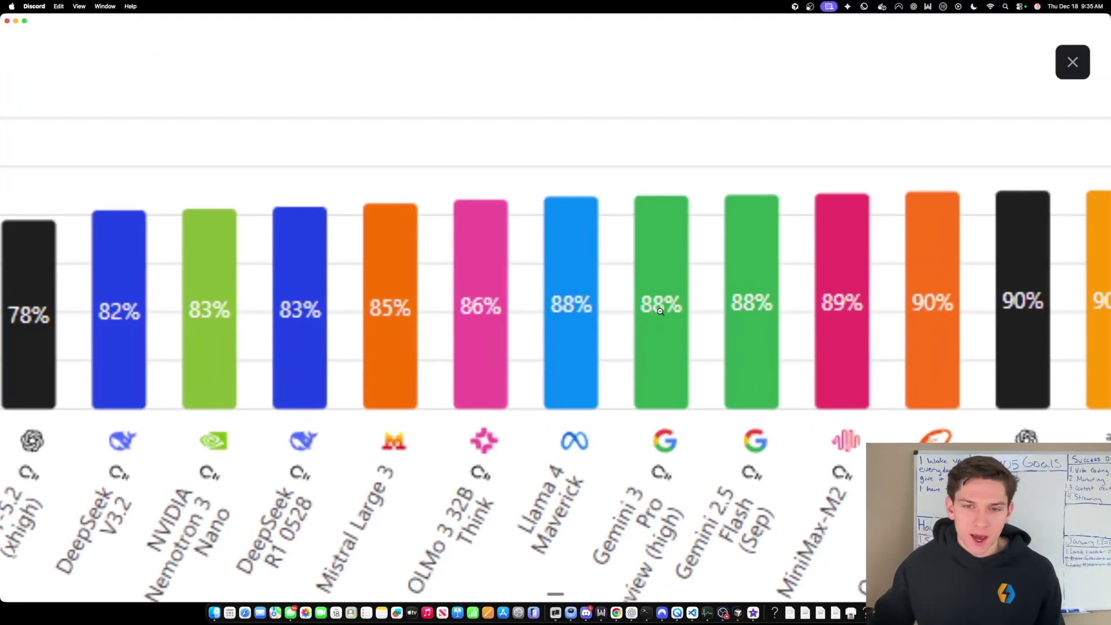
left_click(686, 294)
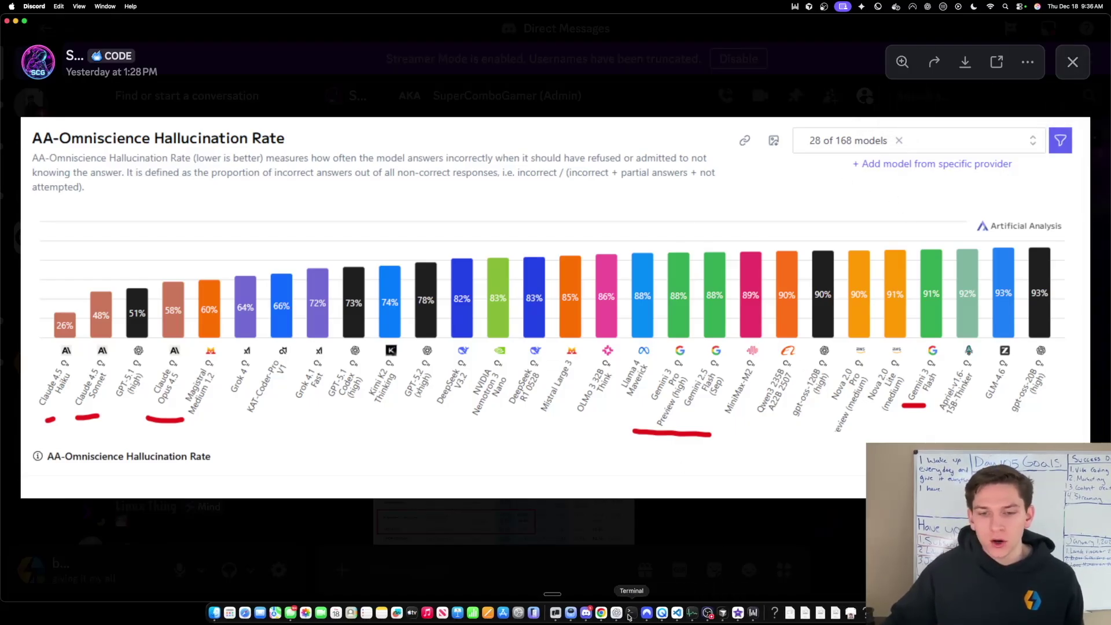
left_click(602, 614)
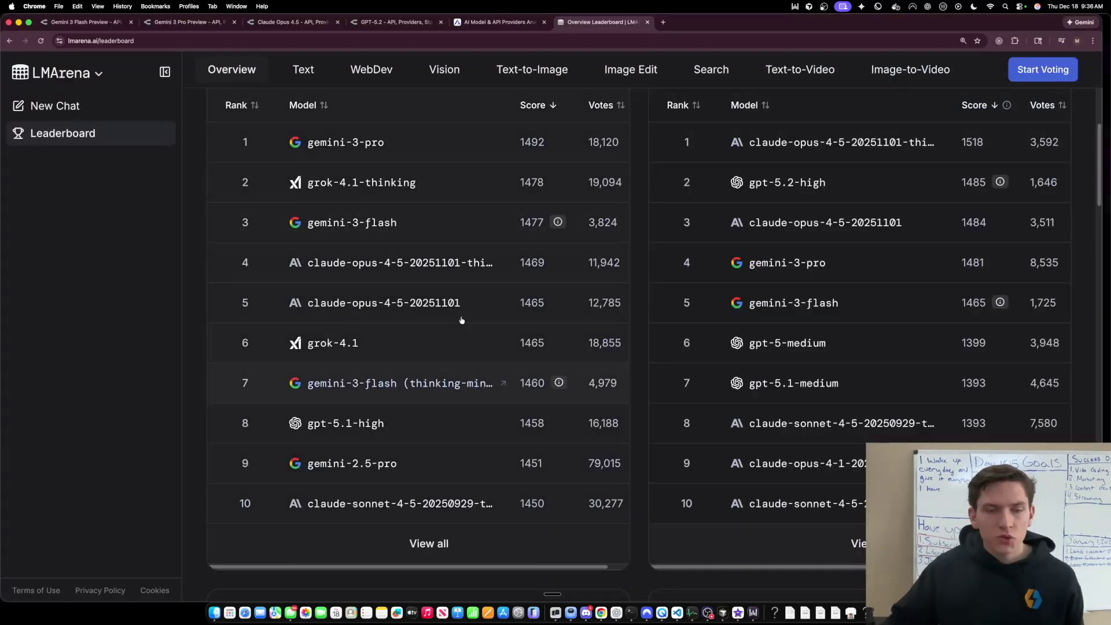
Add GPT-5 (high) and GPT-5 mini (high) to the Coding Index comparison chart.
left_click(393, 22)
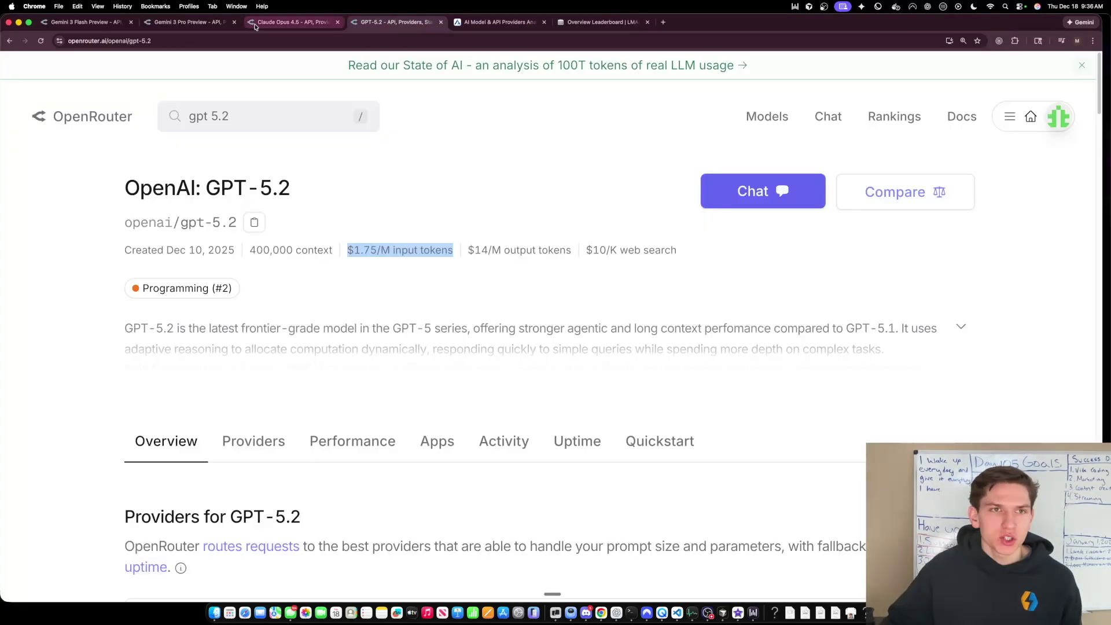
left_click(540, 24)
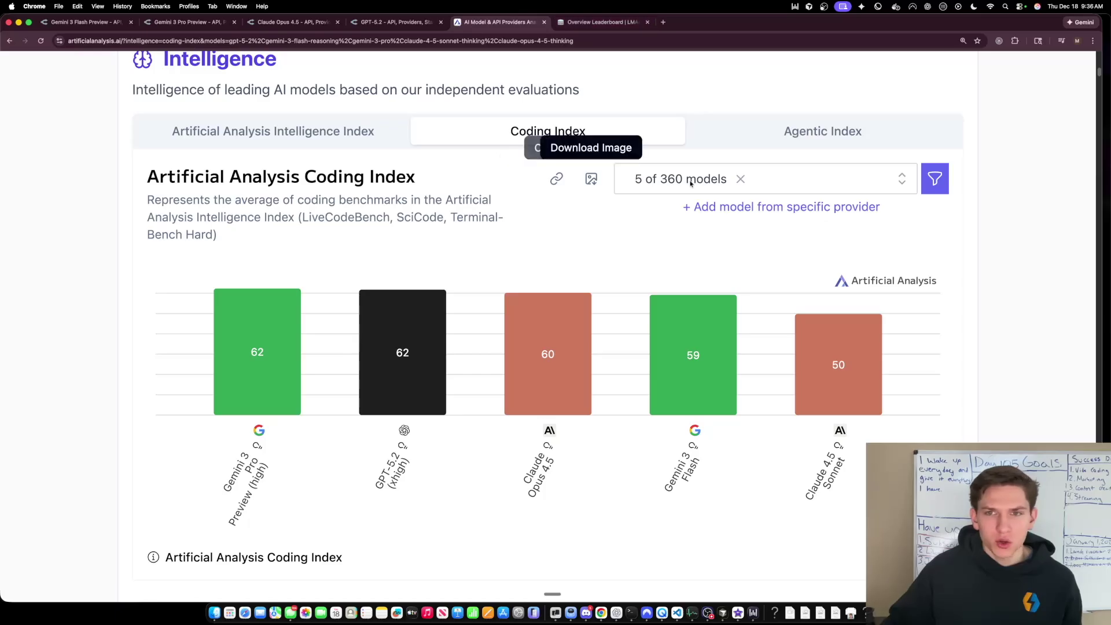
left_click(804, 177)
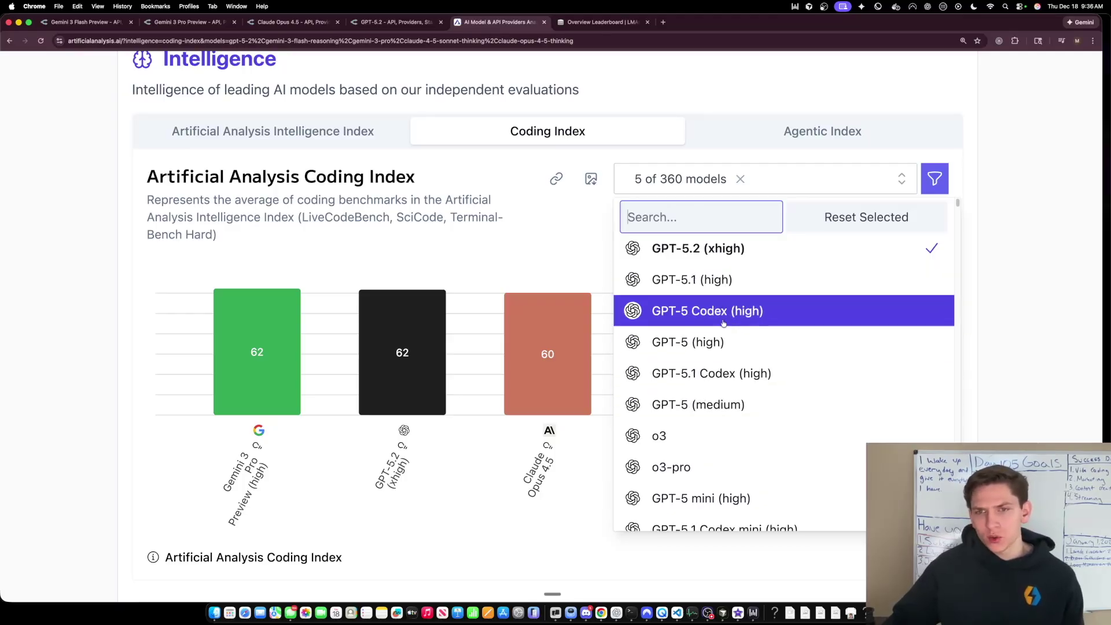
left_click(723, 343)
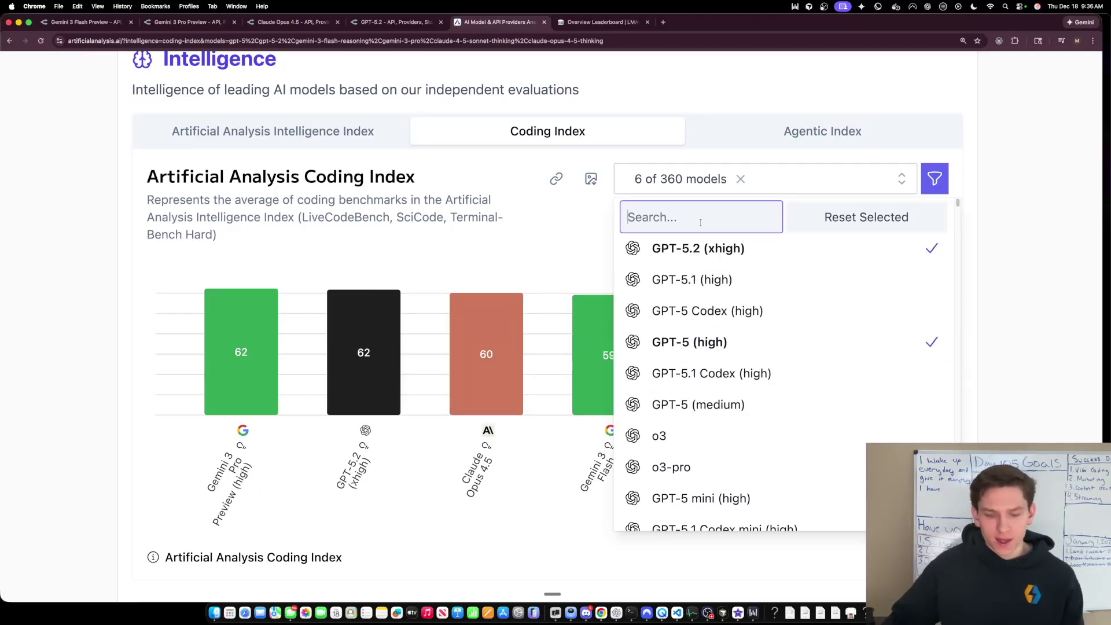
type("gpt 5")
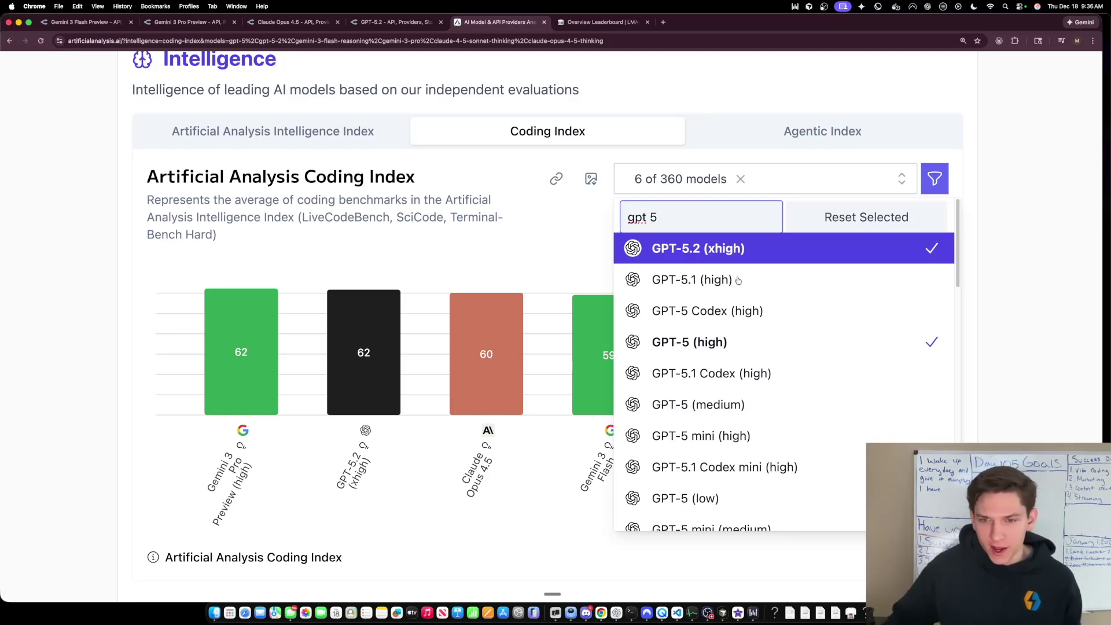
left_click(755, 433)
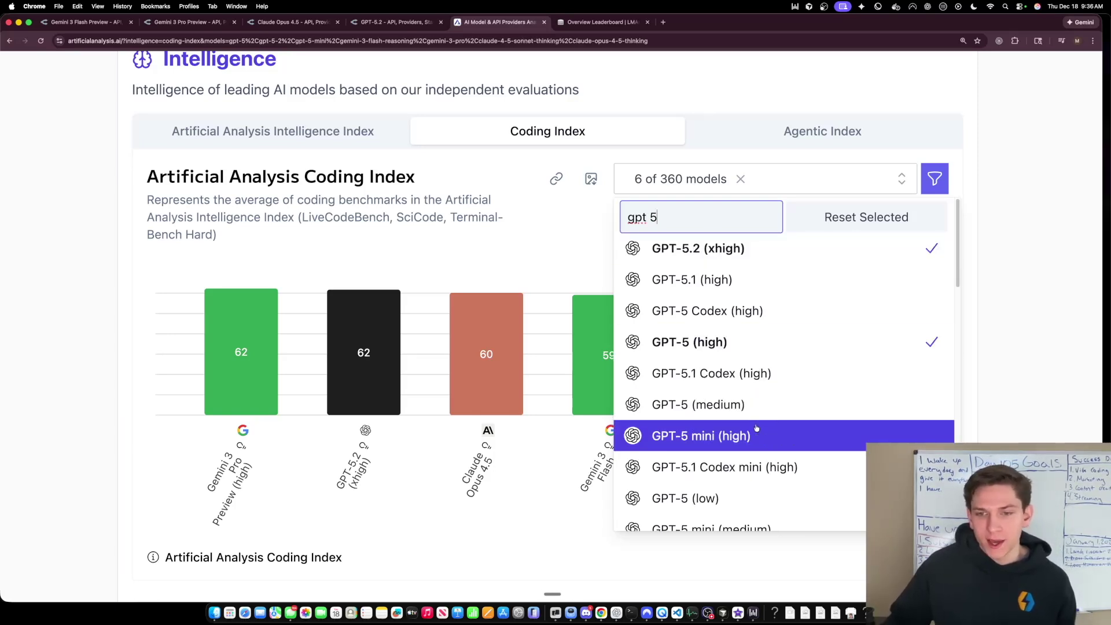
left_click(972, 338)
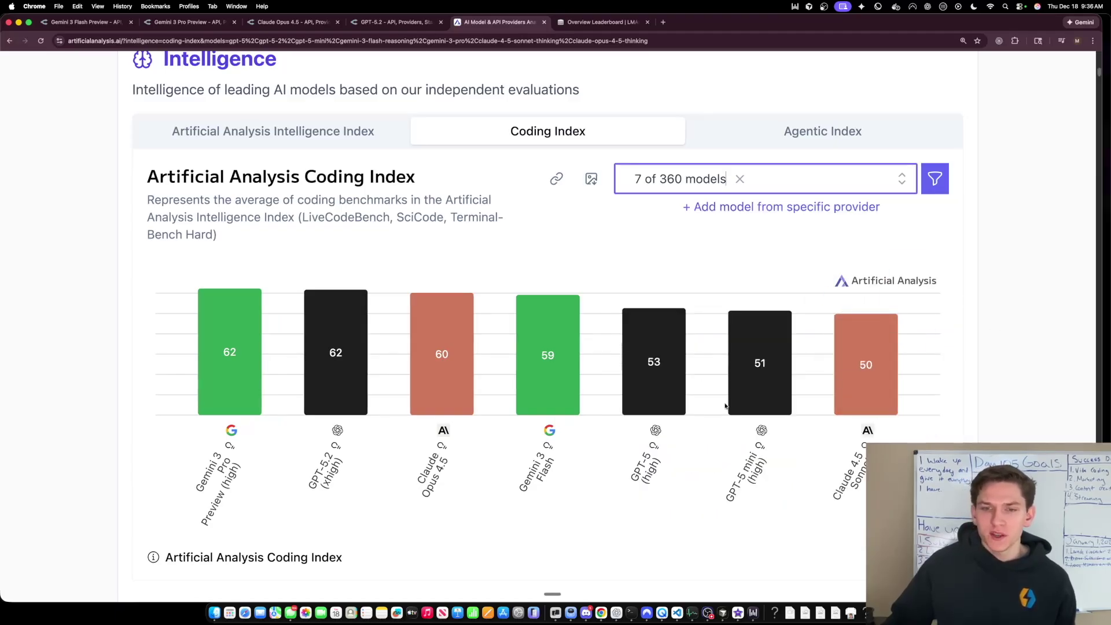
mouse_move(680, 323)
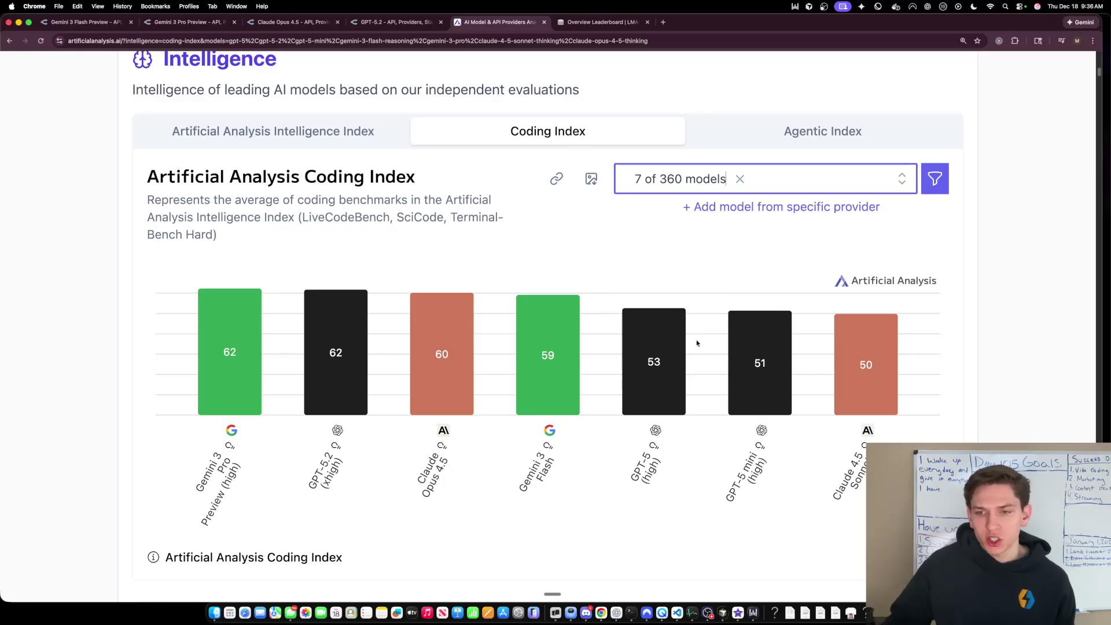
Search 'haiku' and add Claude 4.5 Haiku (Reasoning) to the Coding Index chart.
left_click(759, 180)
left_click_drag(658, 218, 628, 213)
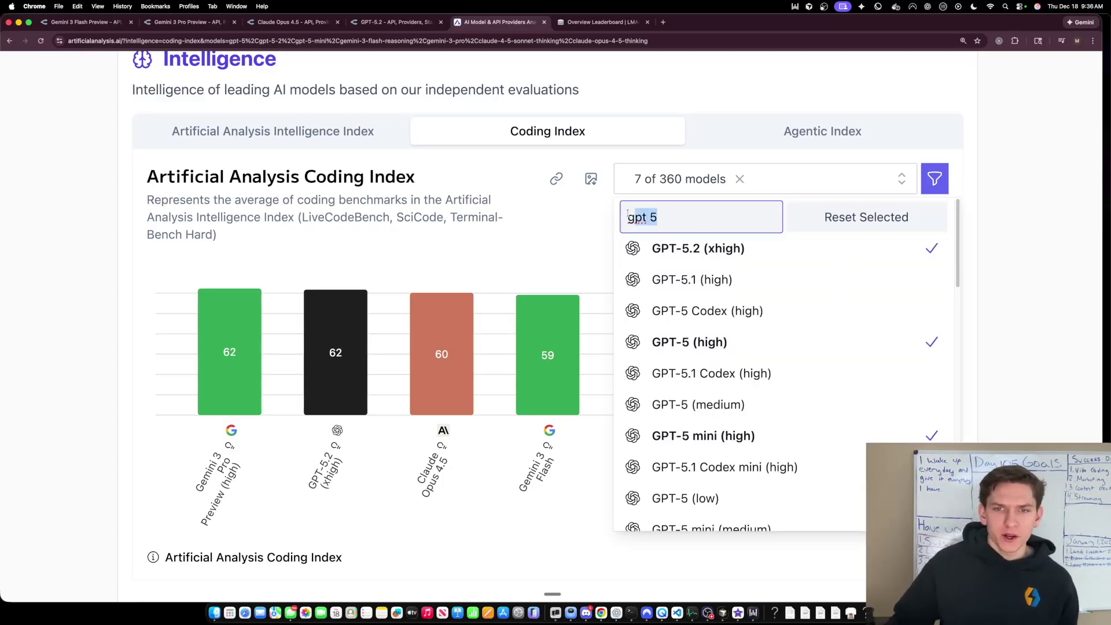
type("cl")
key("BackSpace")
key("BackSpace")
type("h")
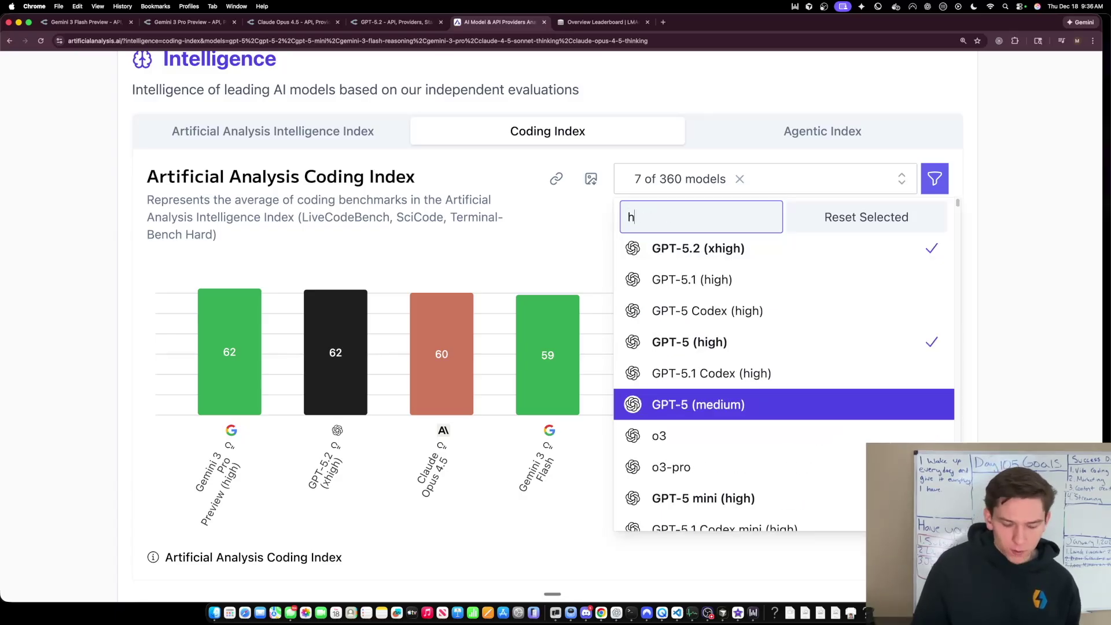
type("aiku")
left_click(897, 249)
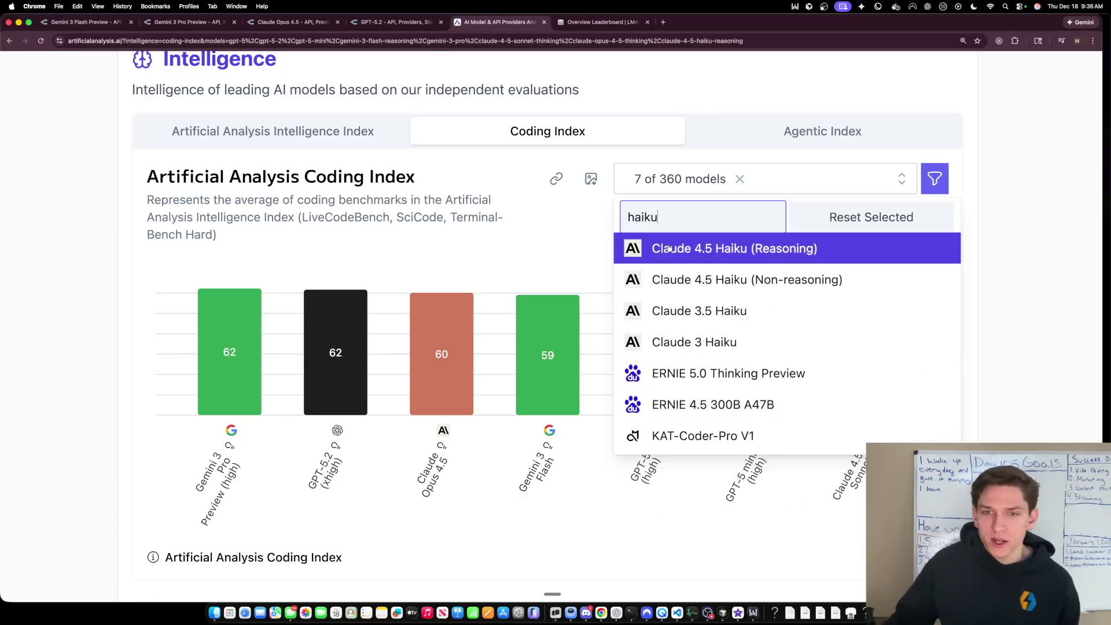
left_click(1024, 306)
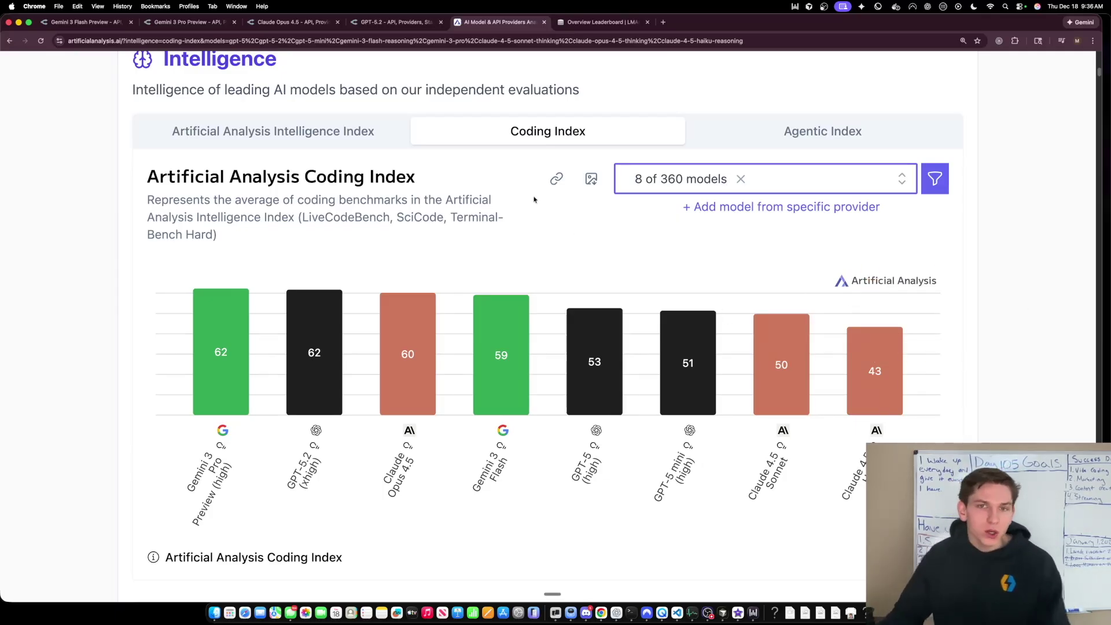
Read the eight models' Coding Index scores on the chart's bars.
mouse_move(877, 347)
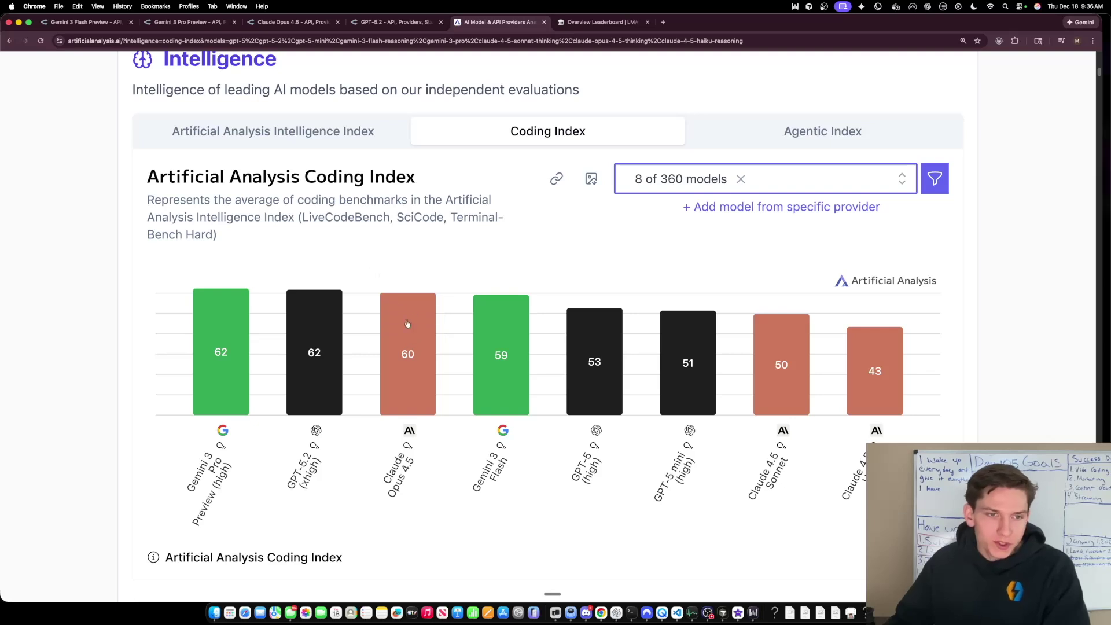
mouse_move(412, 335)
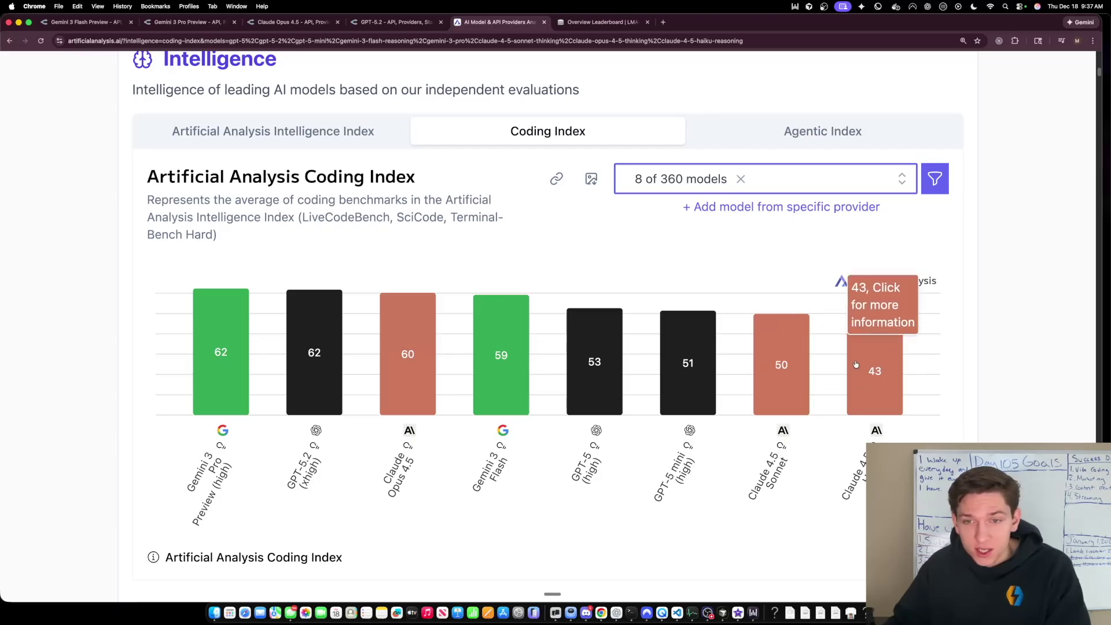
mouse_move(407, 365)
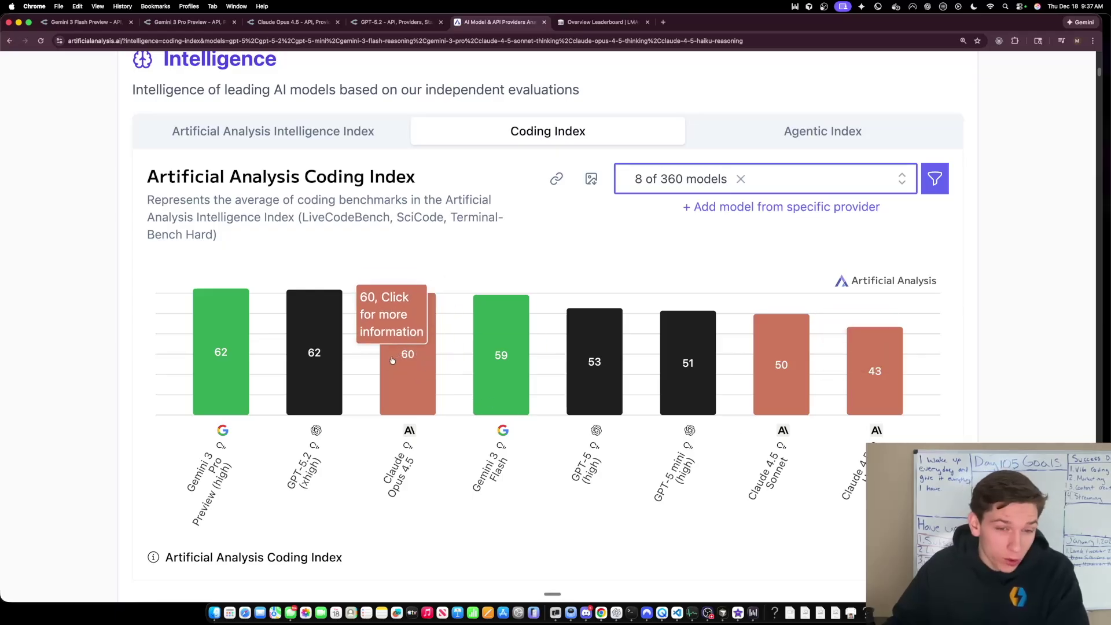
mouse_move(861, 380)
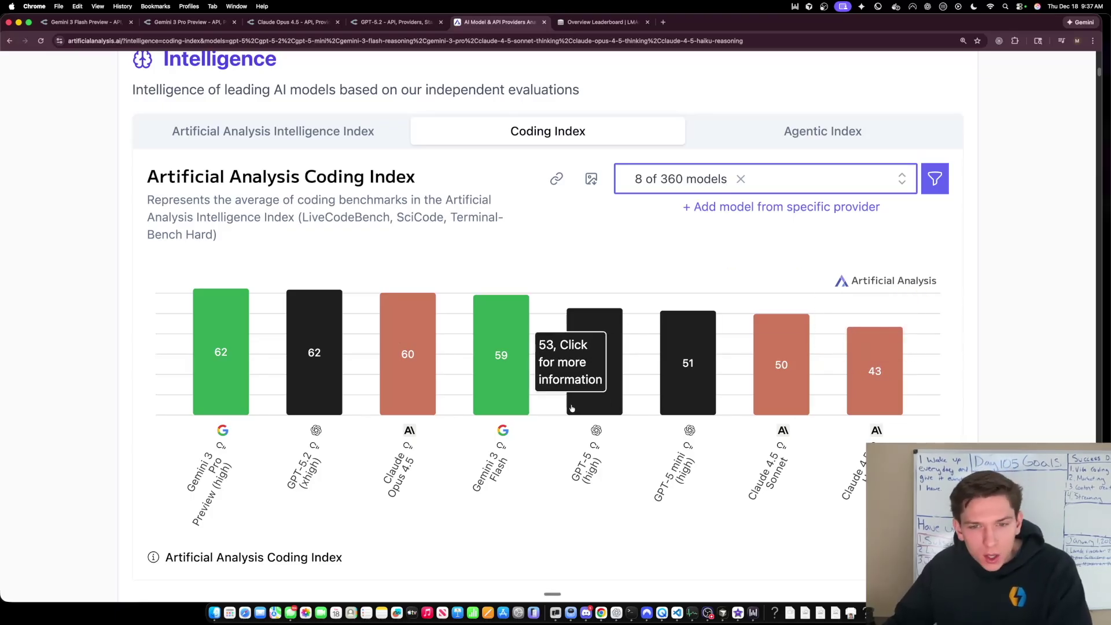
mouse_move(521, 391)
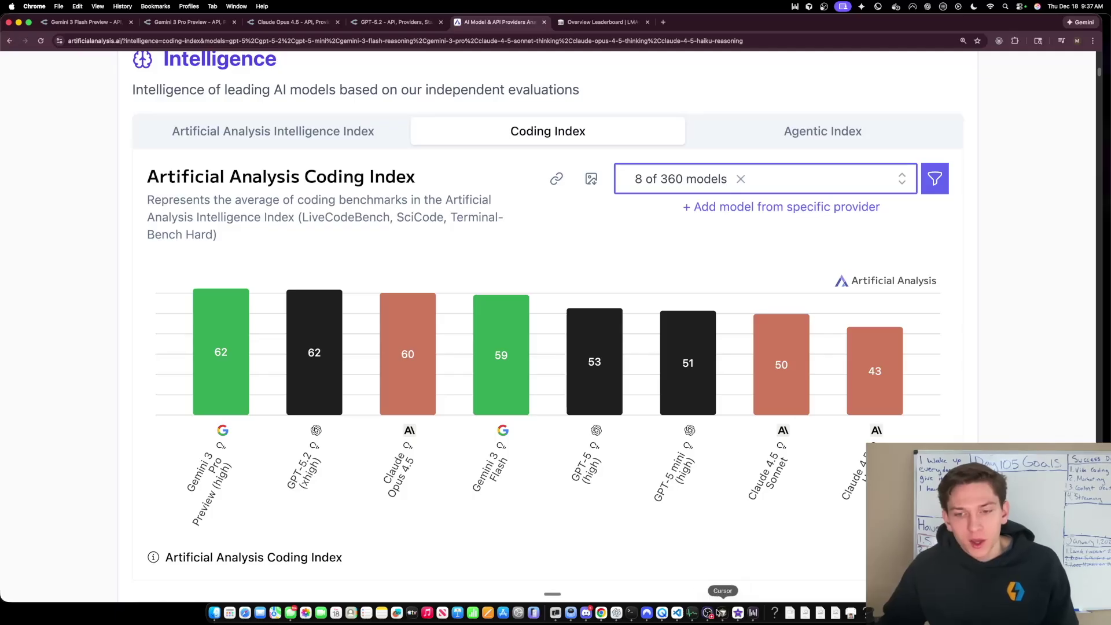
left_click(718, 613)
Widen the ViewCreator Admin preview and visit Tools Catalog, AI Clipping Agent, Job Management pages.
left_click(327, 194)
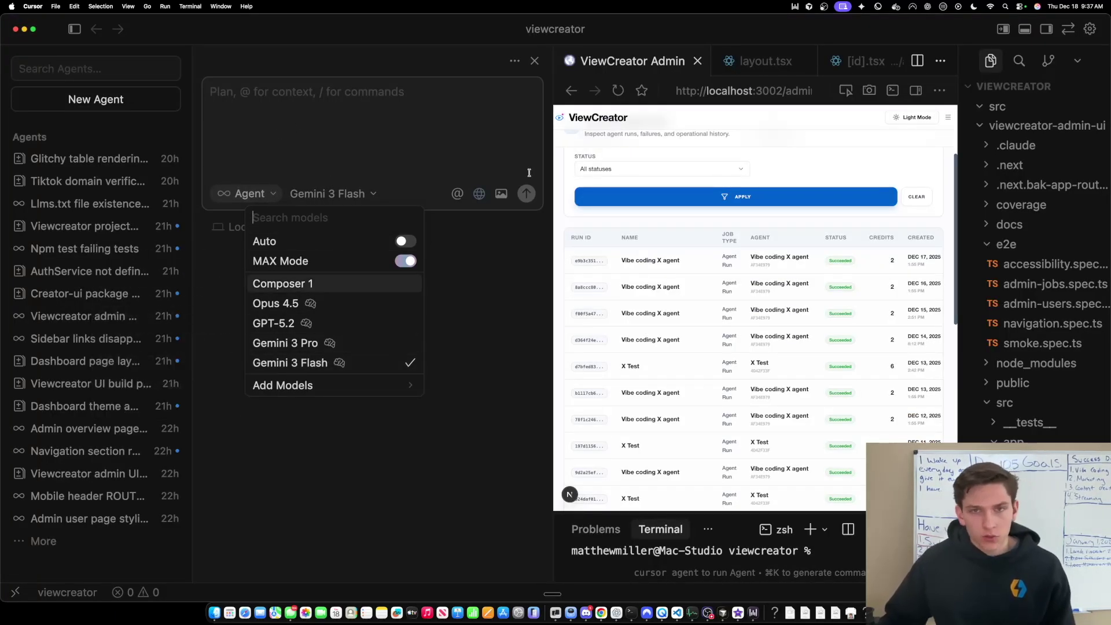
left_click_drag(552, 234, 463, 234)
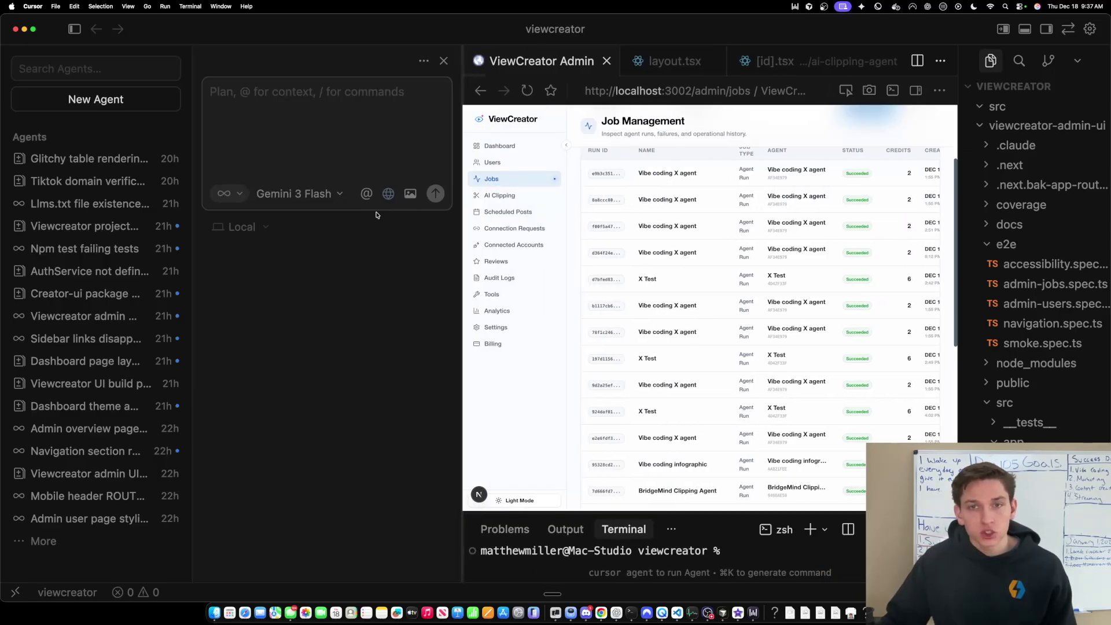
left_click(518, 145)
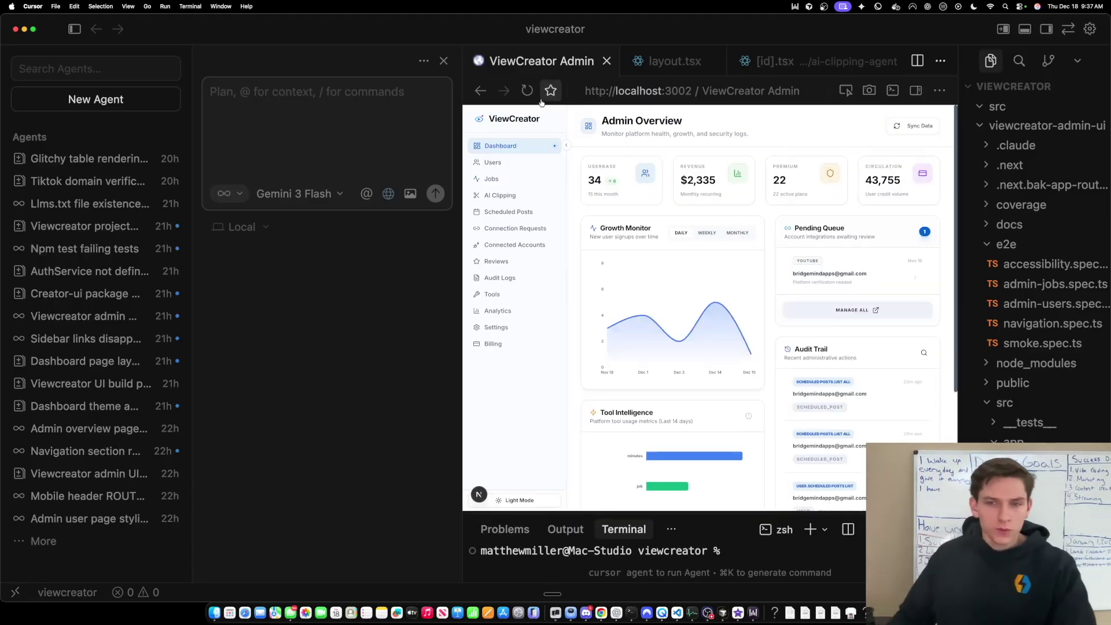
left_click(491, 295)
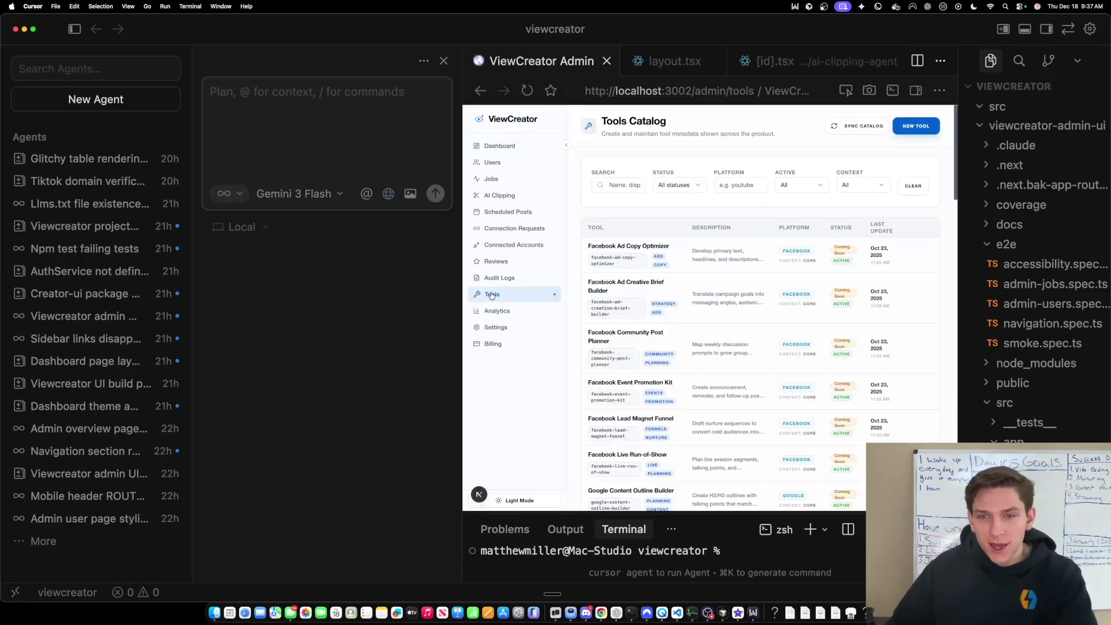
left_click(511, 197)
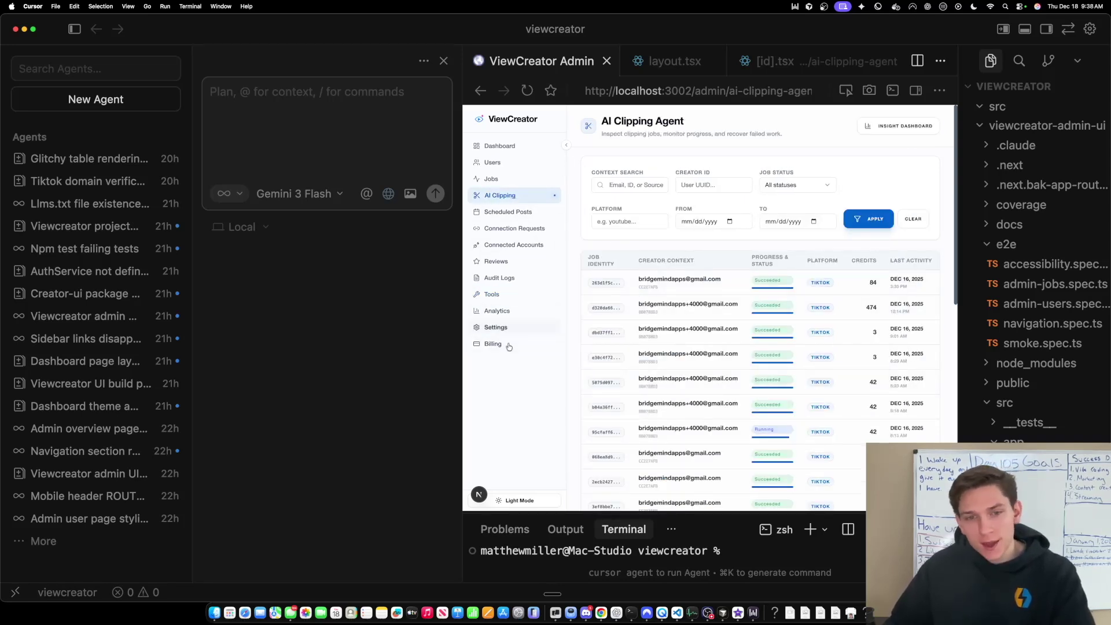
left_click(504, 179)
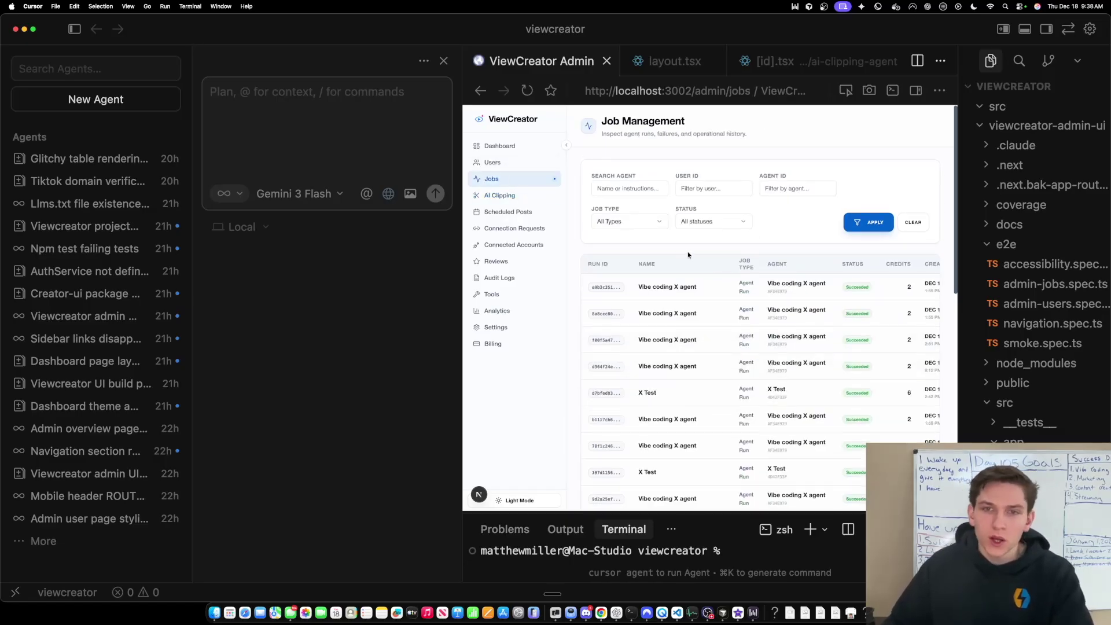
left_click(503, 145)
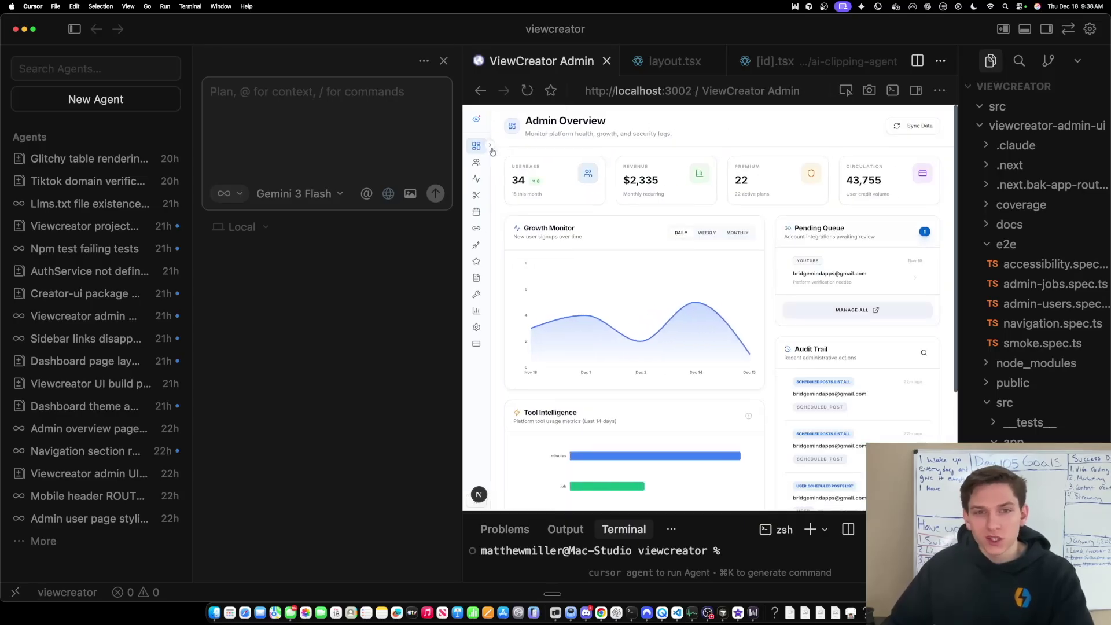
Expand the collapsed ViewCreator admin sidebar so its page labels reappear beside the dashboard.
left_click(490, 147)
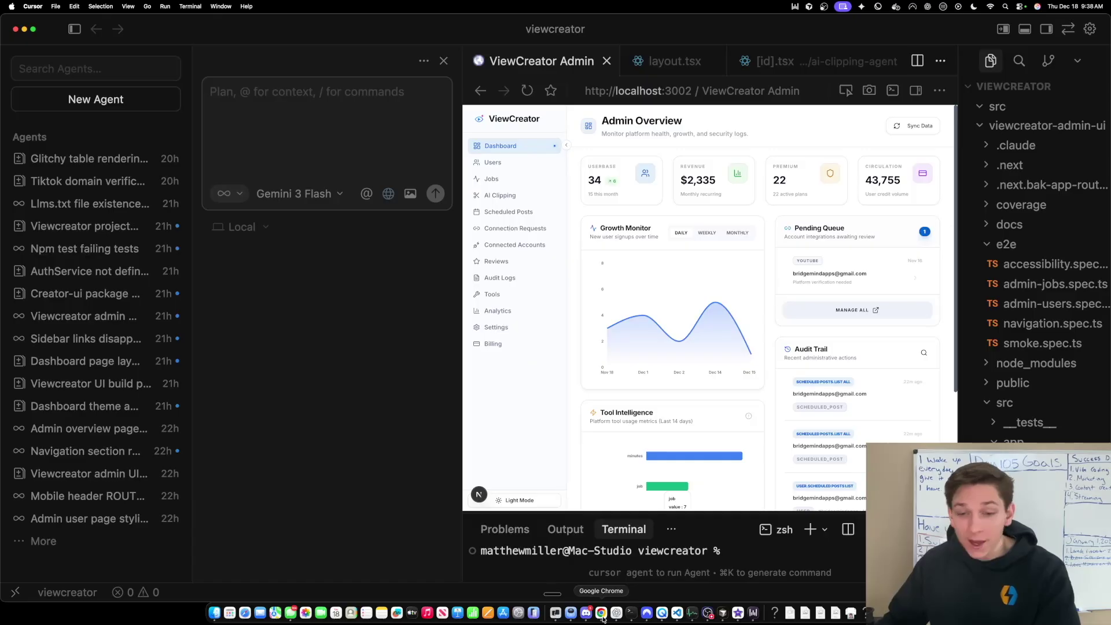
left_click(601, 613)
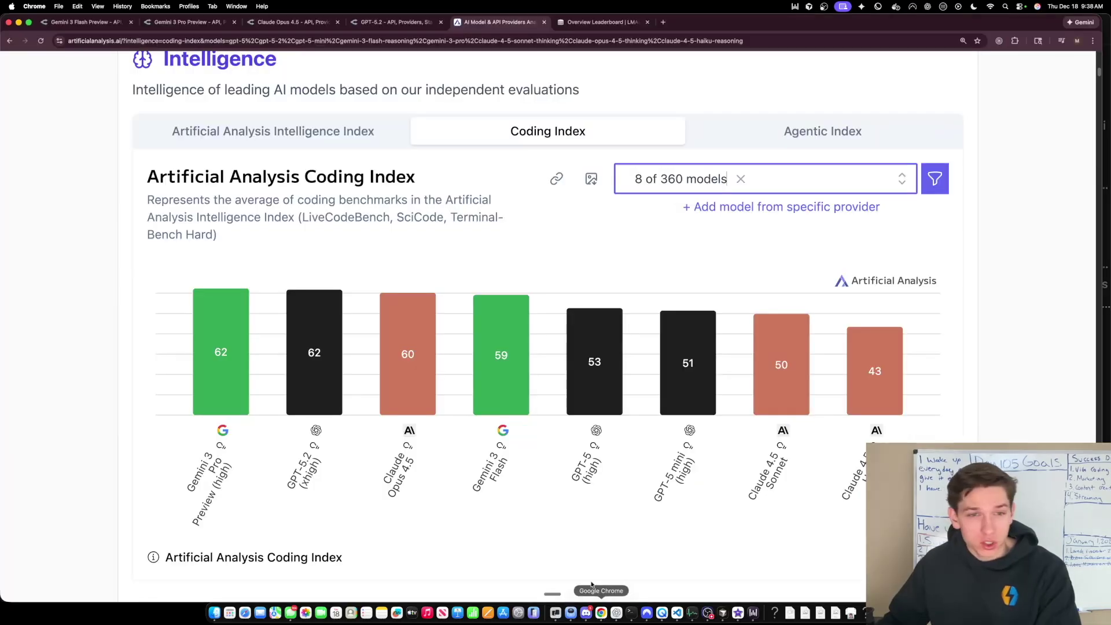
On OpenRouter's Gemini 3 Pro Preview page, highlight its 1,048,576 context window.
left_click(188, 23)
left_click(161, 250)
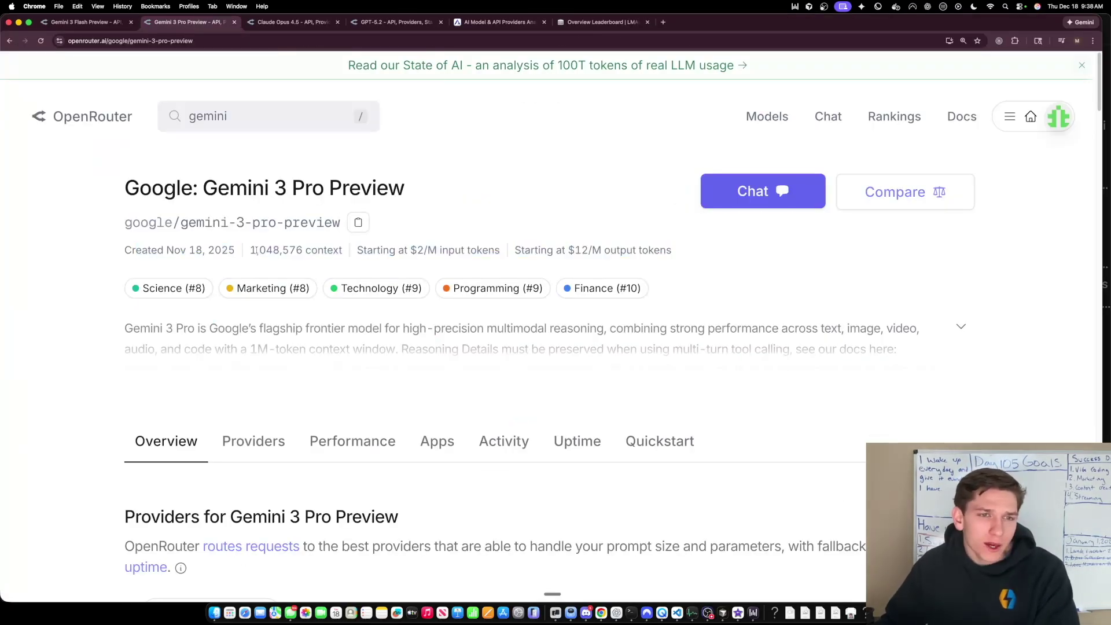
left_click_drag(256, 250, 341, 260)
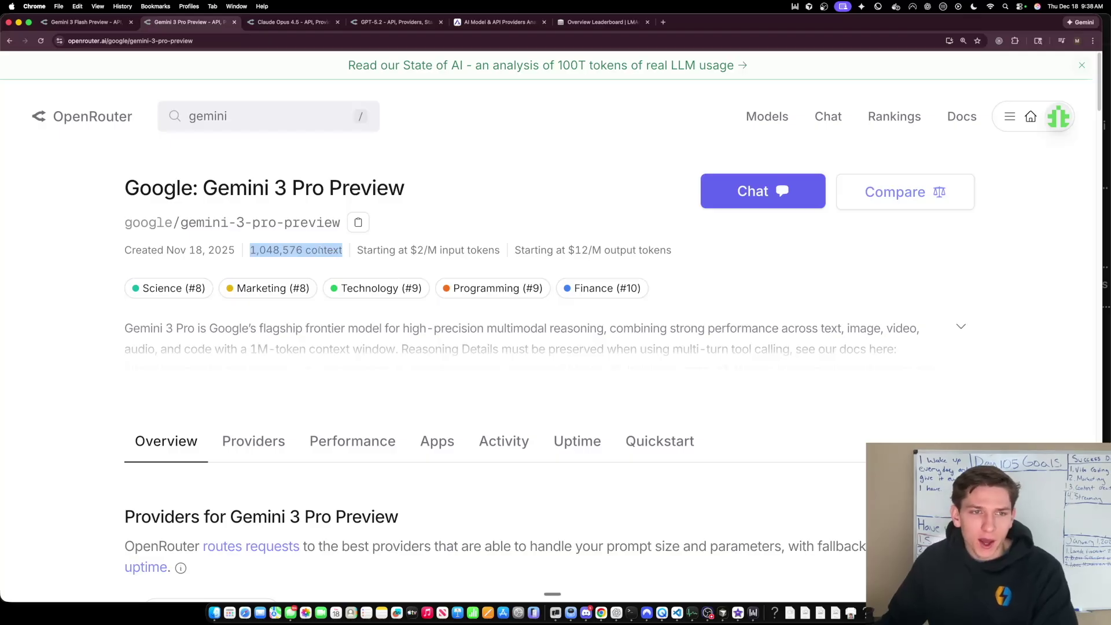
left_click(260, 249)
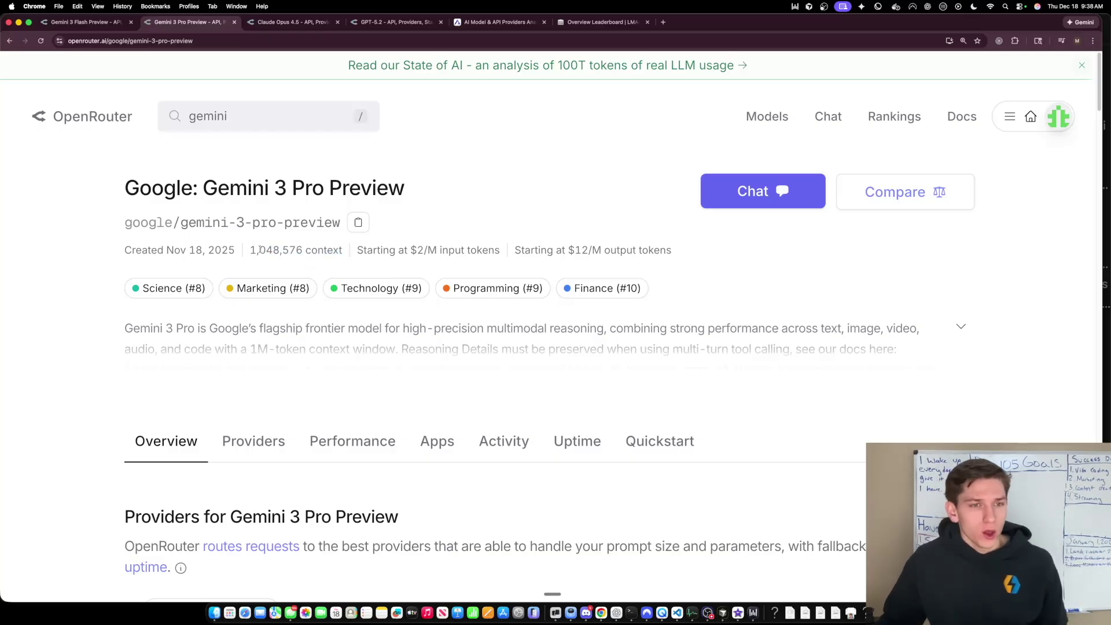
left_click_drag(250, 250, 328, 250)
left_click(243, 251)
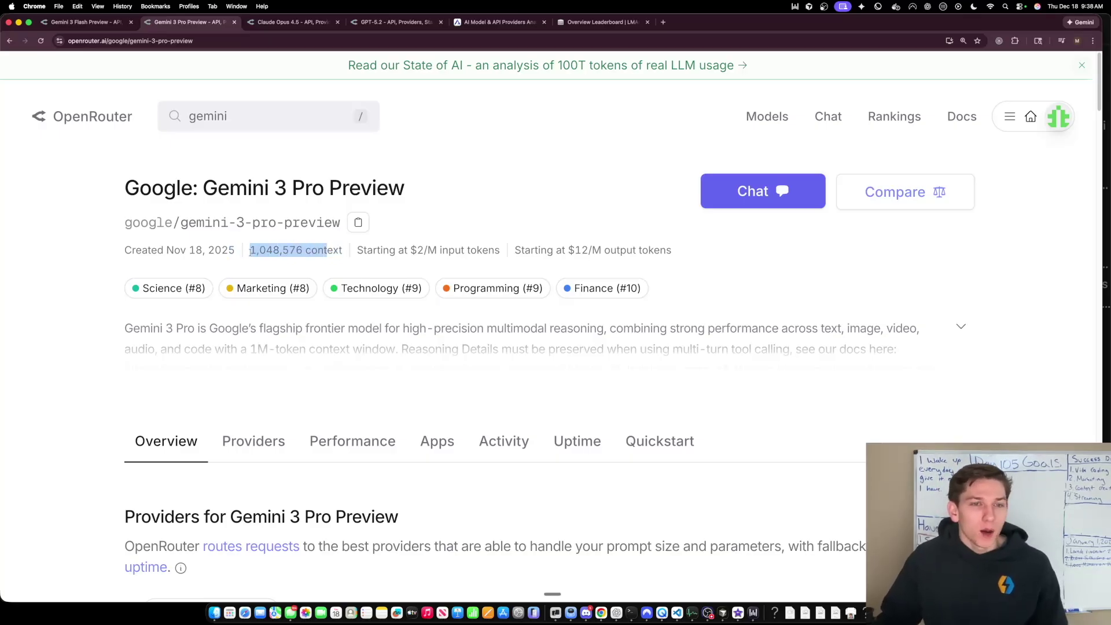
left_click_drag(250, 252, 328, 253)
Check Claude Opus 4.5's 200,000 and GPT-5.2's 400,000 context, then return to Gemini 3 Pro Preview.
left_click(278, 116)
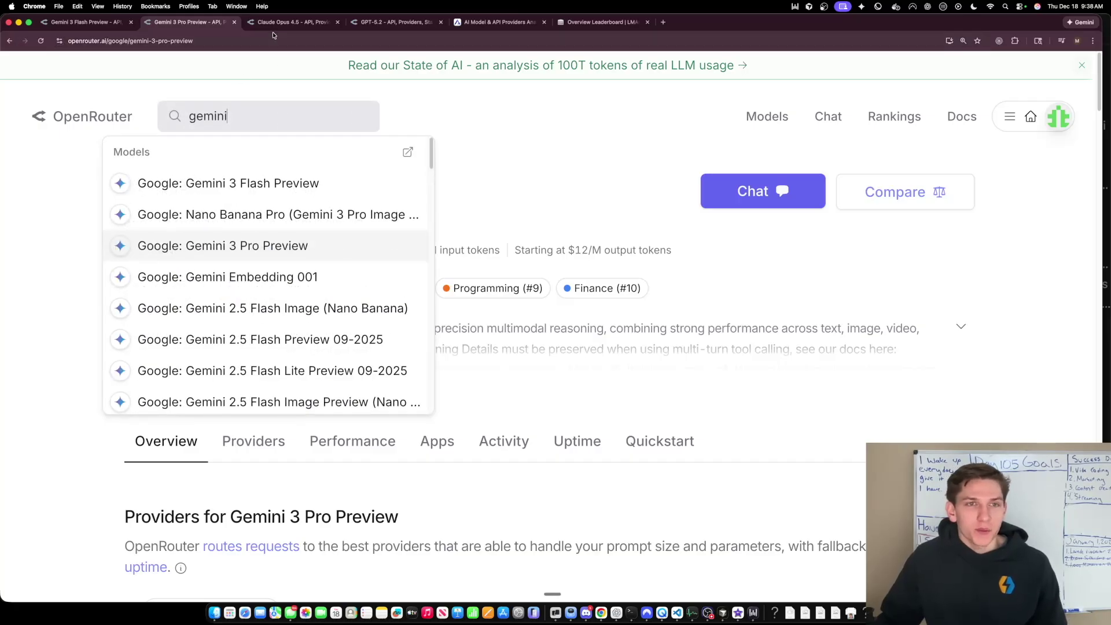
key("ctrl+Tab")
mouse_move(334, 247)
left_mouse_down()
mouse_move(250, 246)
mouse_move(333, 250)
left_mouse_up()
key("ctrl+Tab")
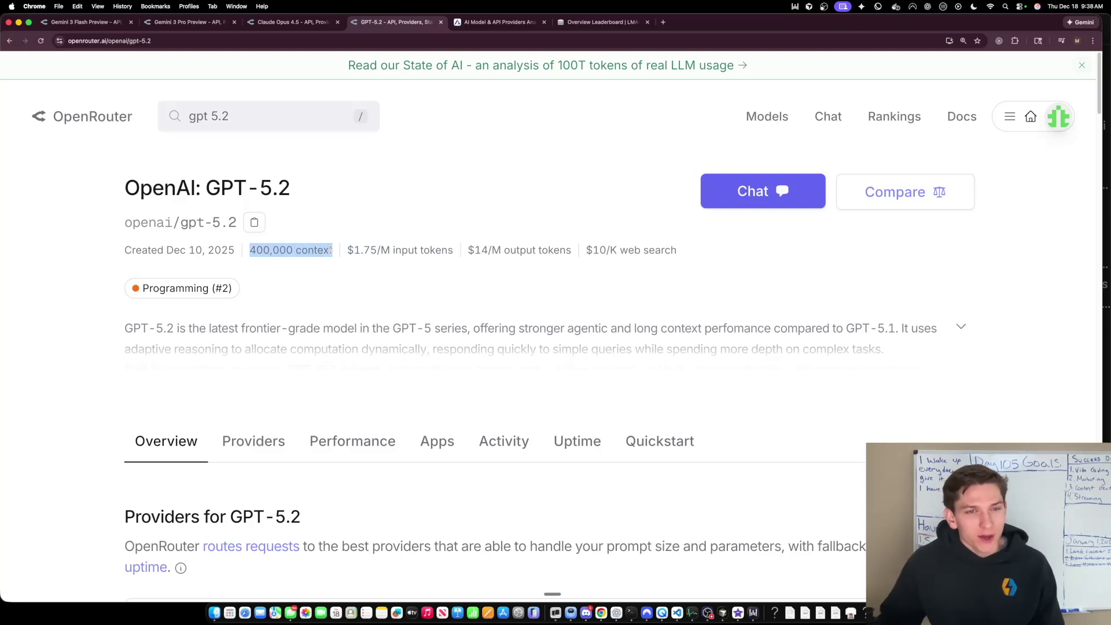
left_click(195, 23)
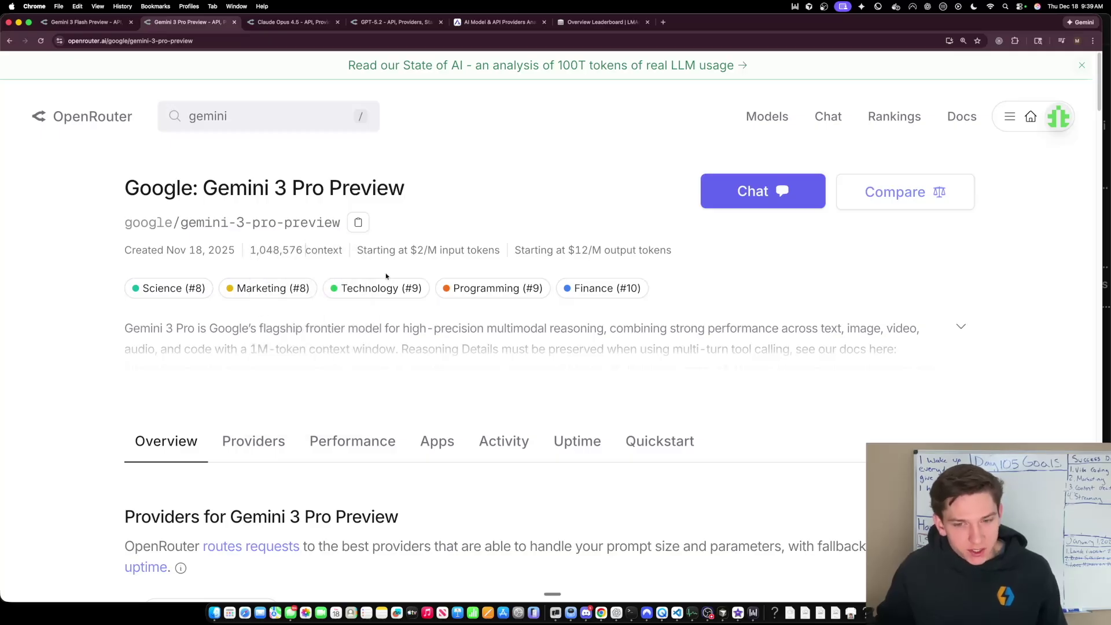
left_click(722, 612)
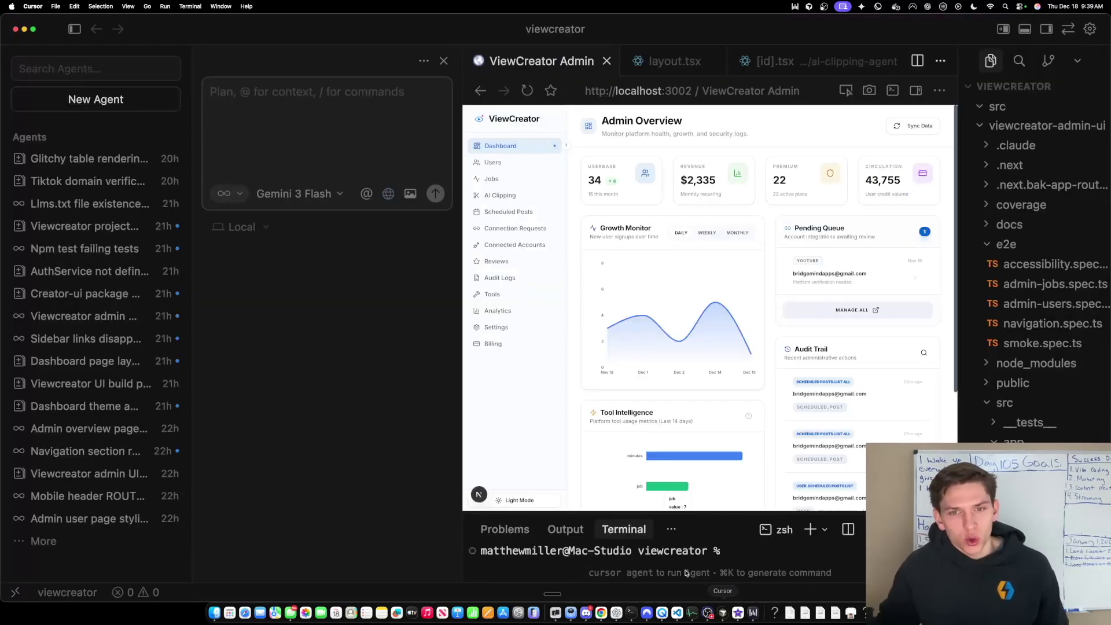
Widen the preview panel and open then close the admin preview's navigation drawer.
left_click(312, 196)
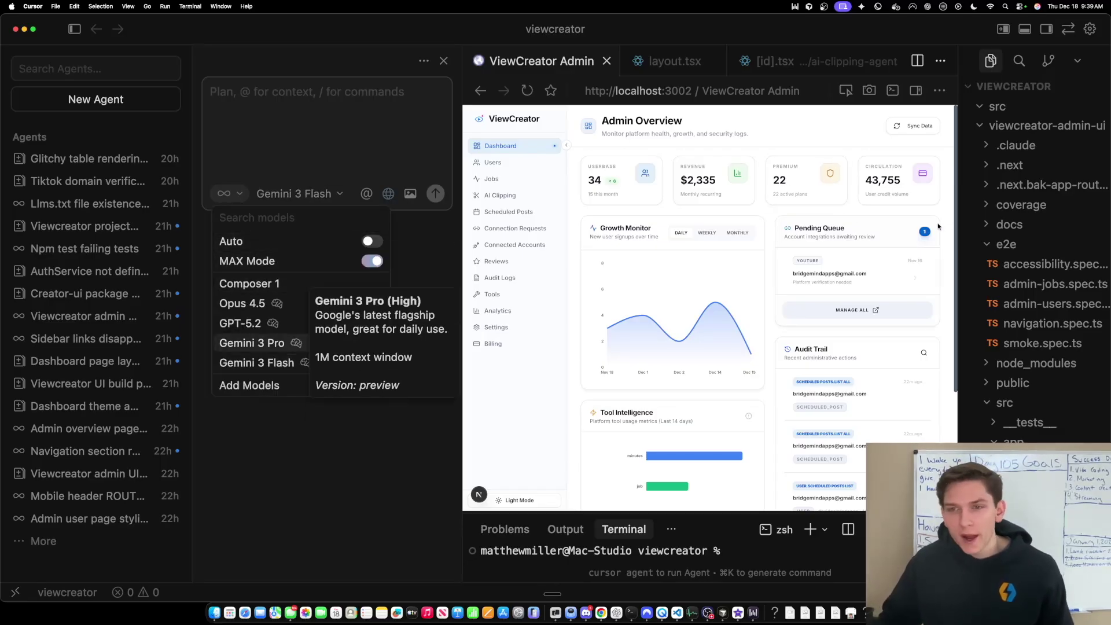
left_click_drag(958, 232, 743, 234)
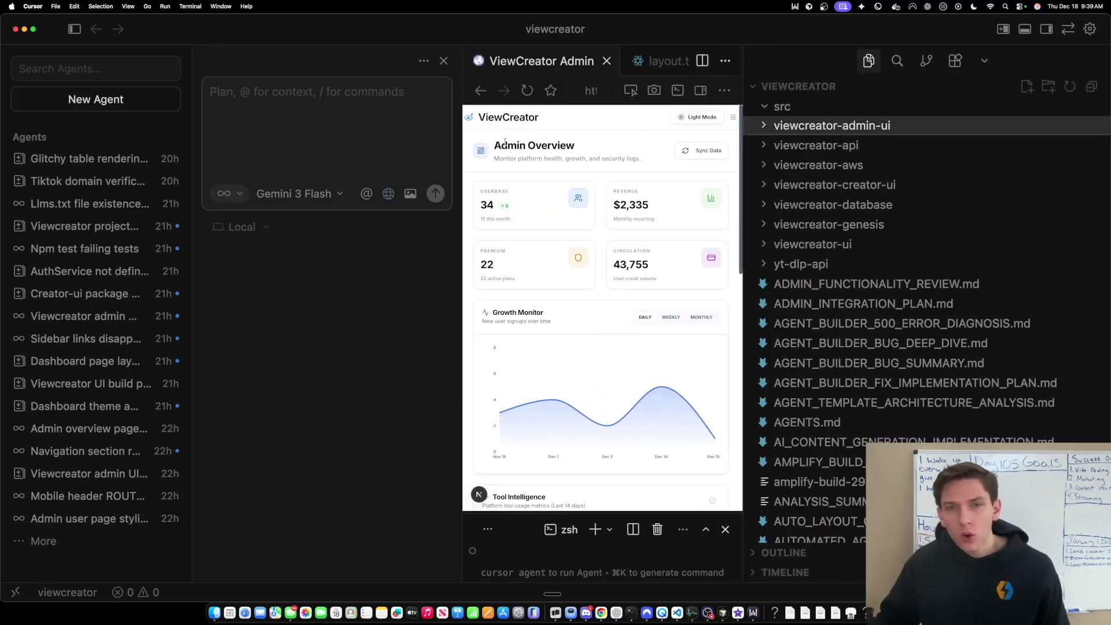
left_click(733, 119)
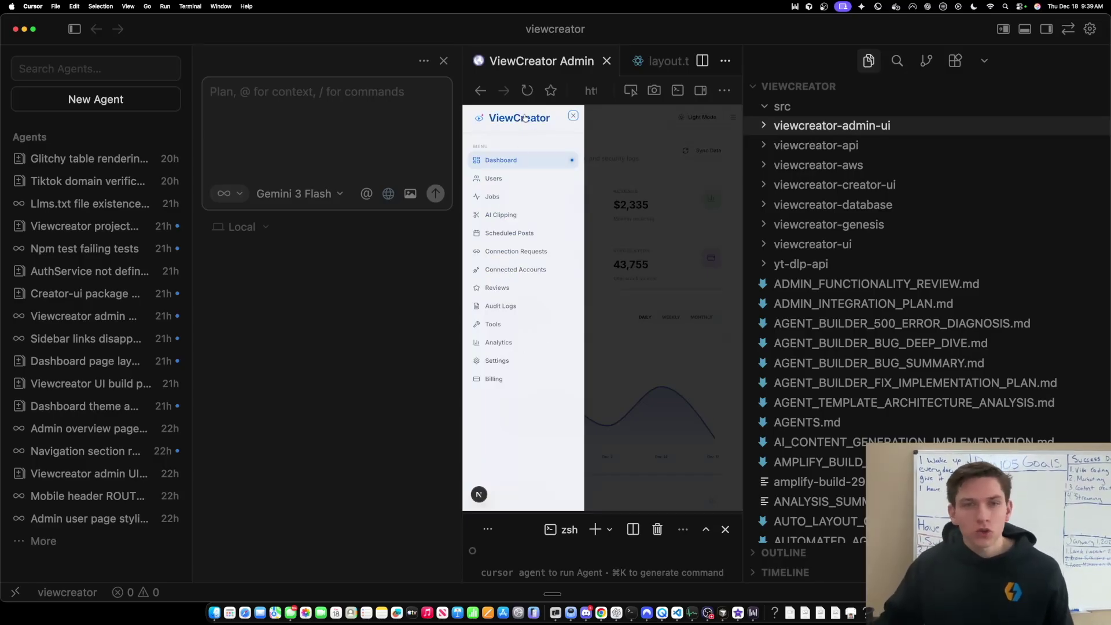
left_click(635, 259)
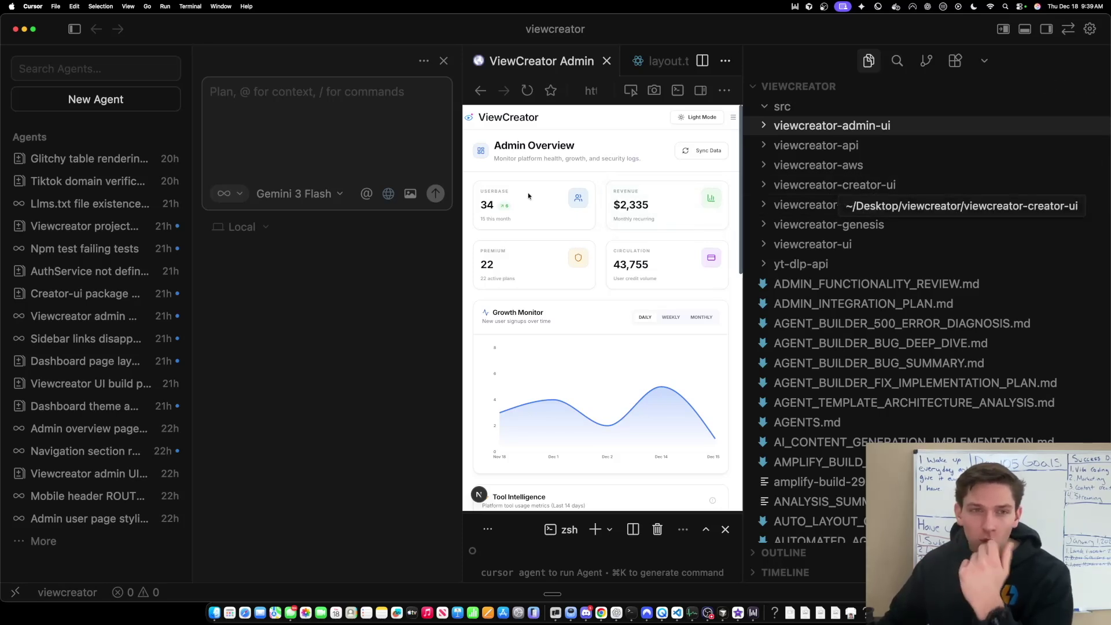
Open Cursor's agent model list to read Gemini 3 Flash's 1M context details.
left_click(346, 195)
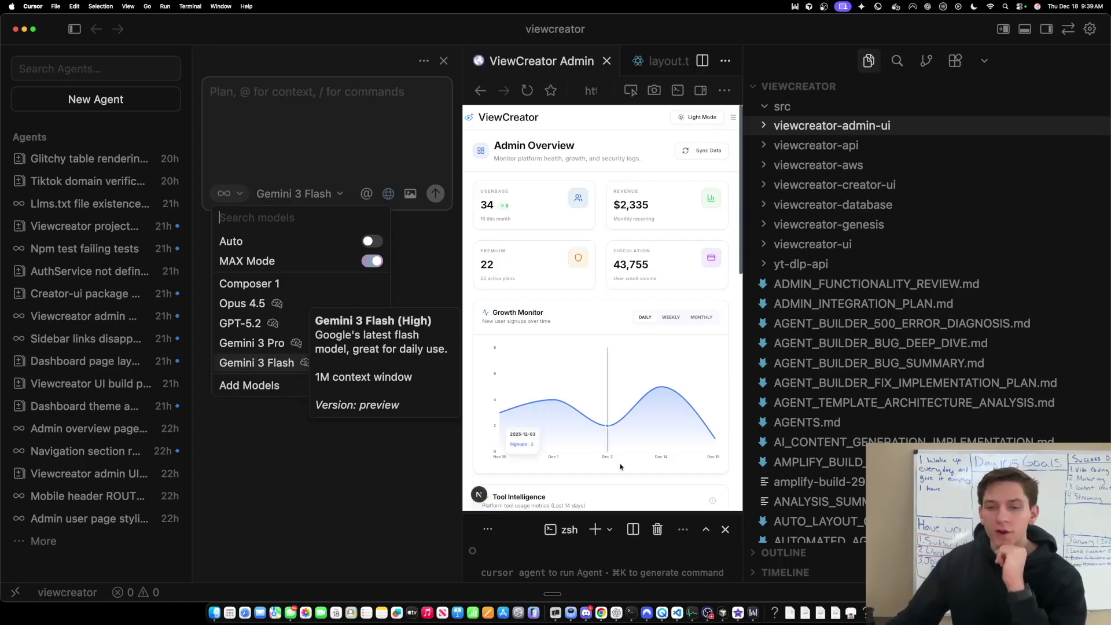
left_click(708, 614)
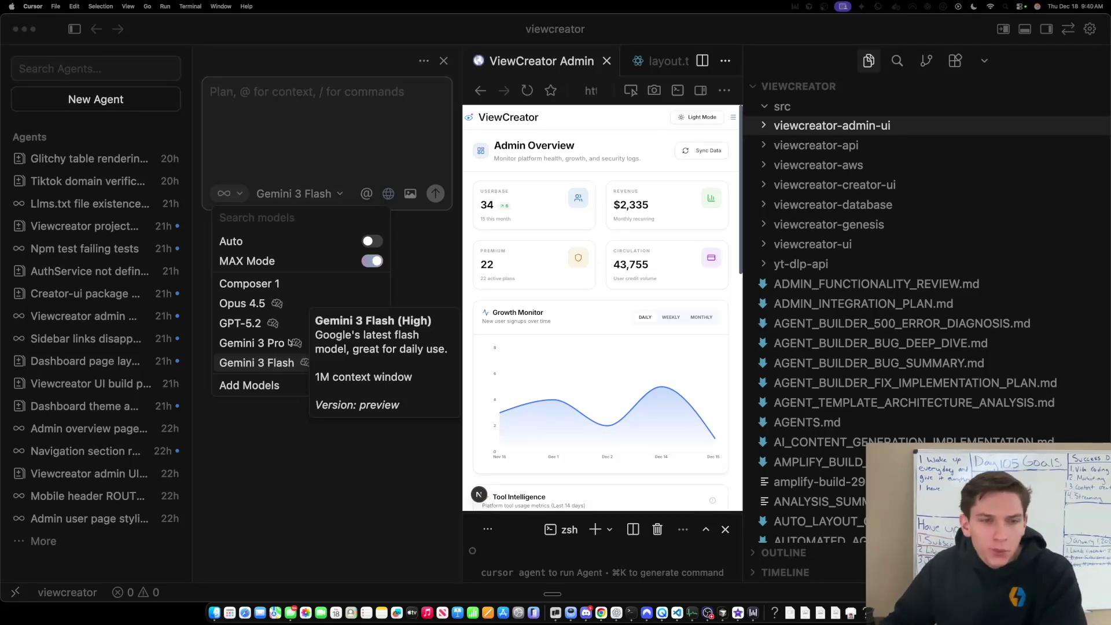
left_click(261, 455)
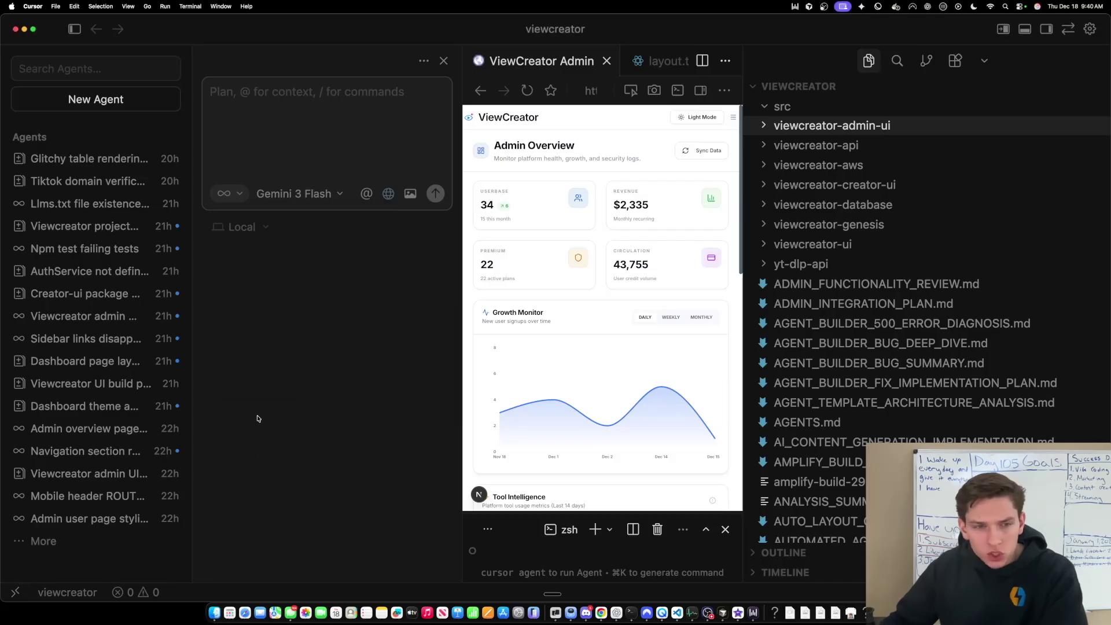
left_click(297, 197)
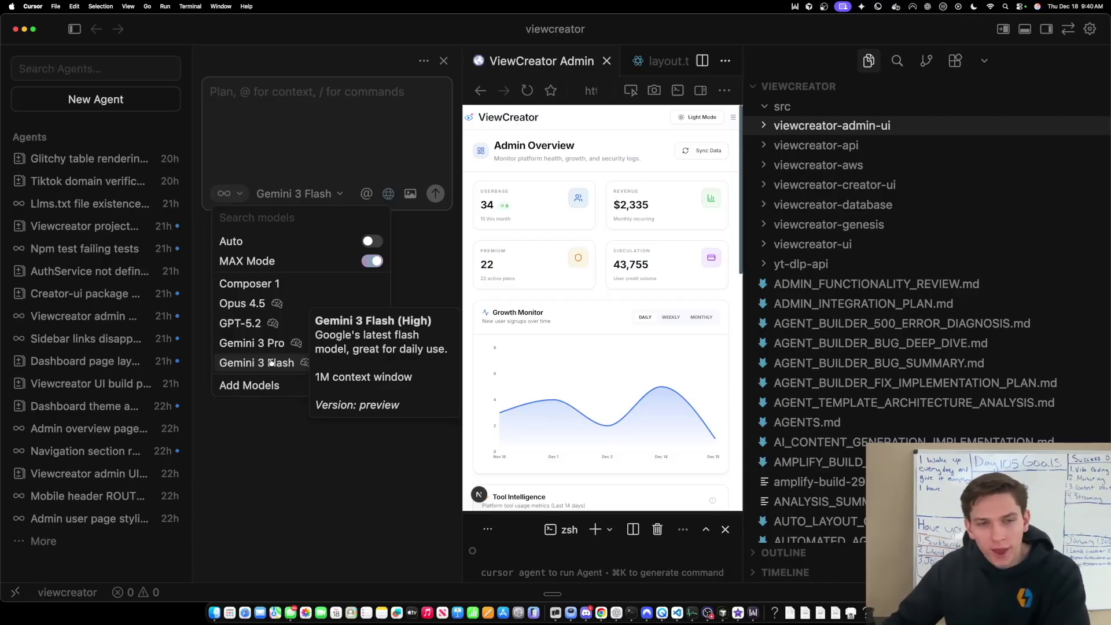
View the Gemini 3 Flash Preview page, then Artificial Analysis's Intelligence Index scores.
left_click(603, 613)
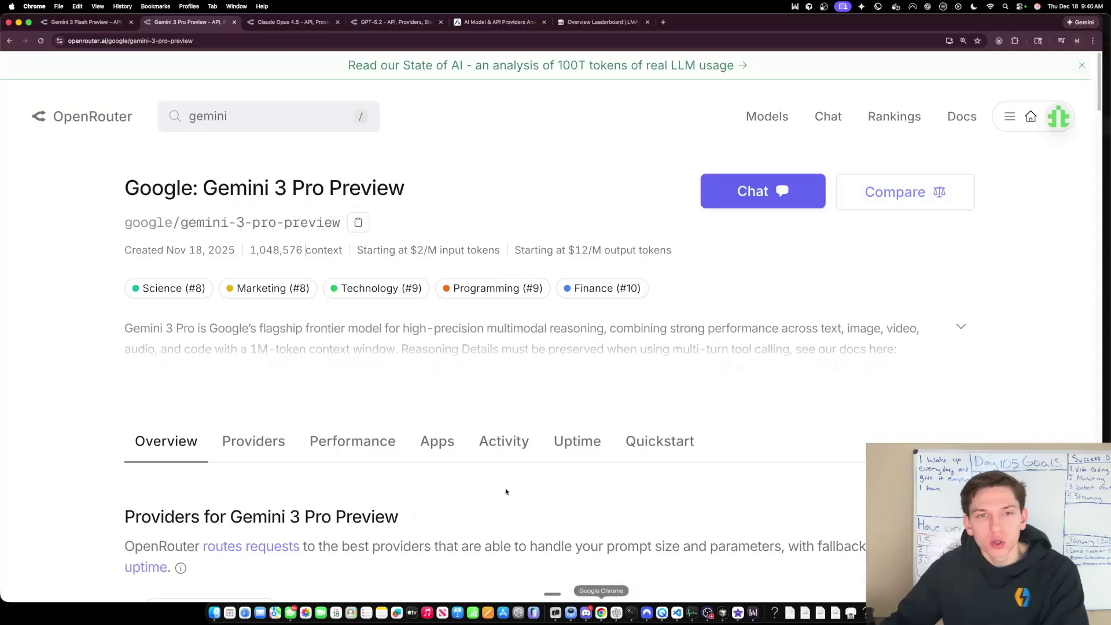
left_click(107, 22)
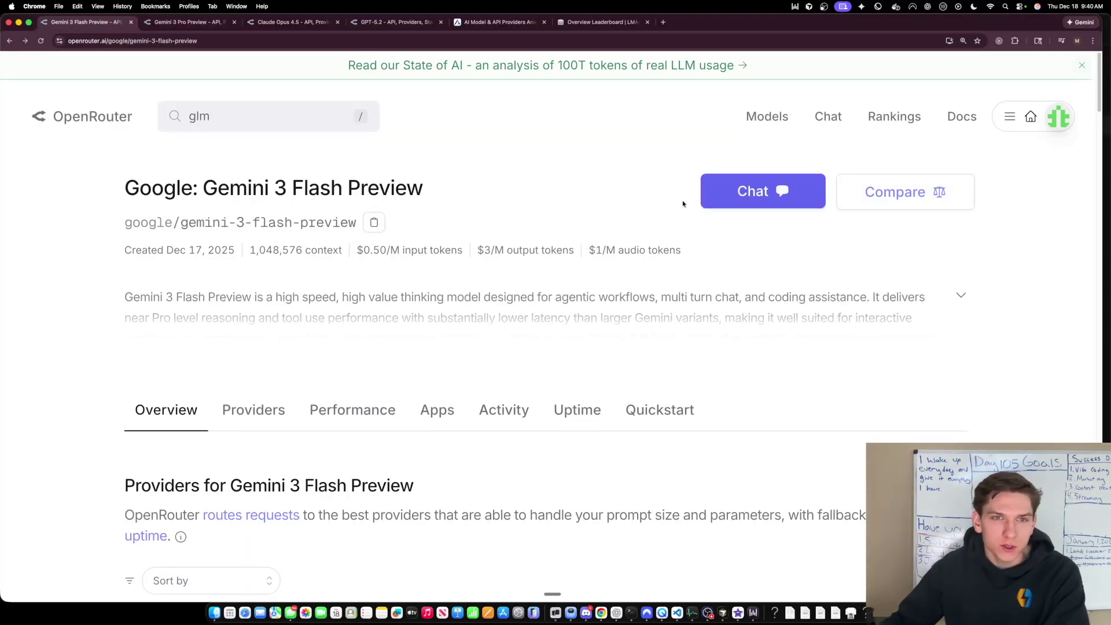
left_click(498, 22)
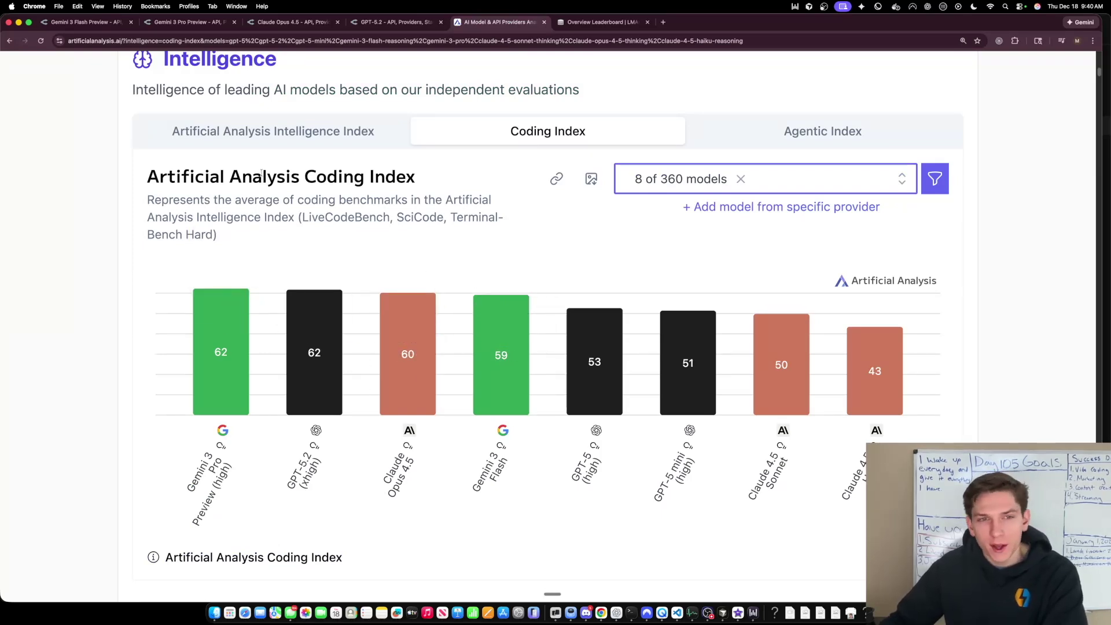
left_click(263, 131)
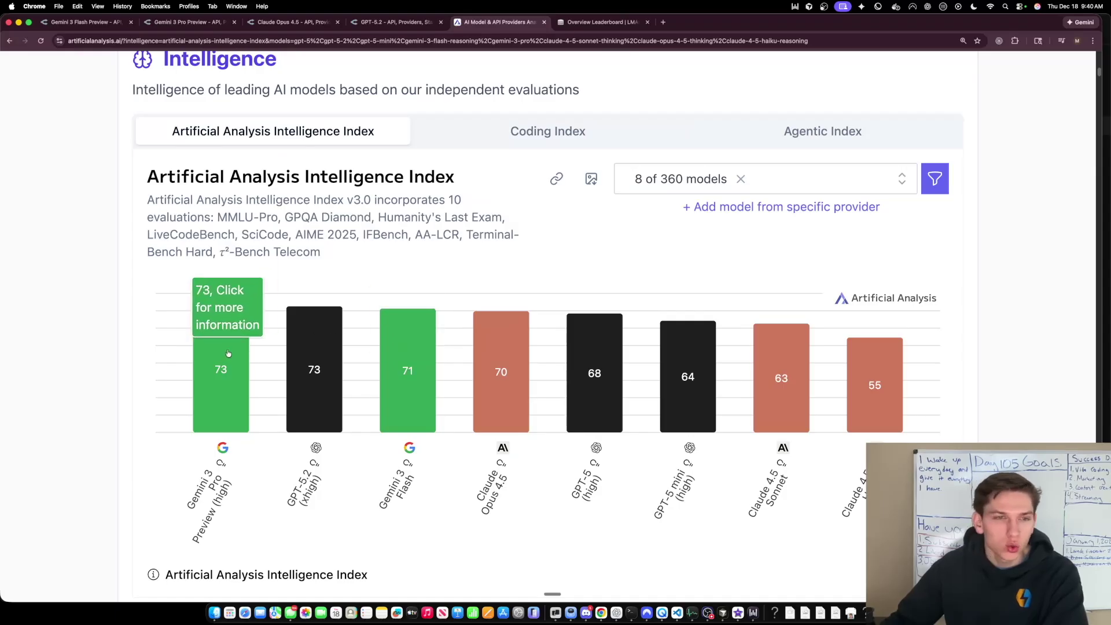
Compare the Gemini 3 models' Coding Index bars, then open the GPT-5.2 and Claude Opus 4.5 pages.
mouse_move(249, 334)
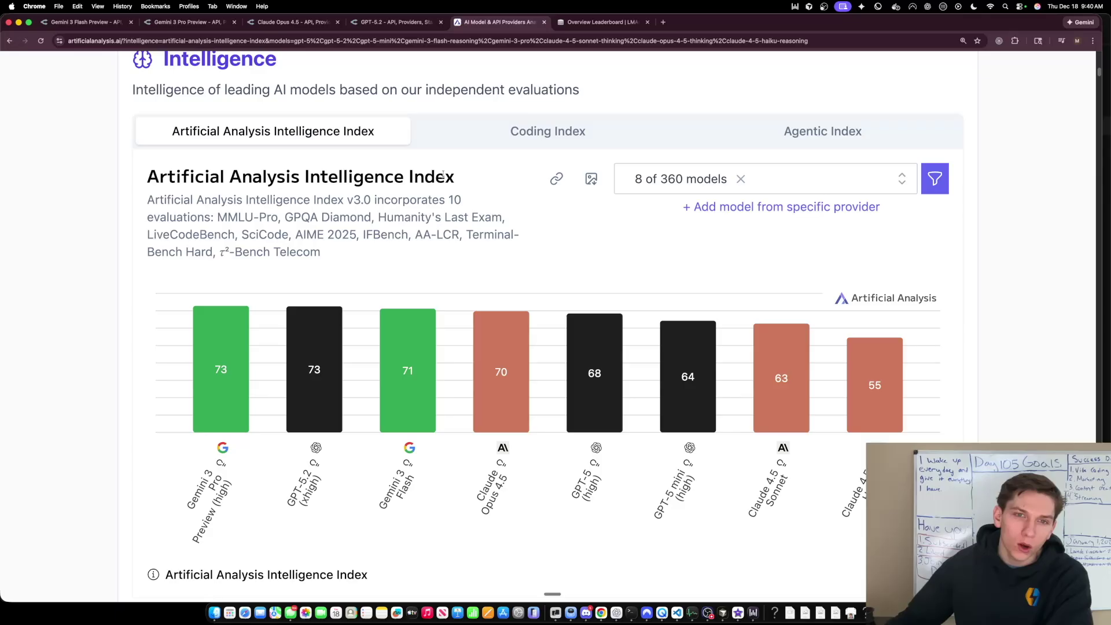
left_click(464, 124)
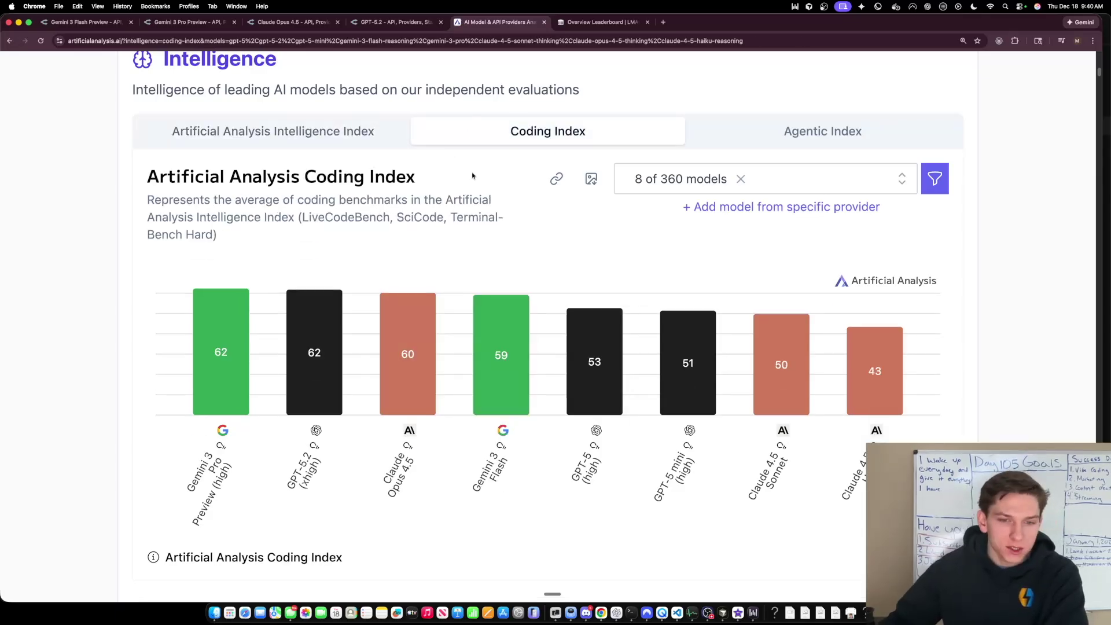
mouse_move(226, 329)
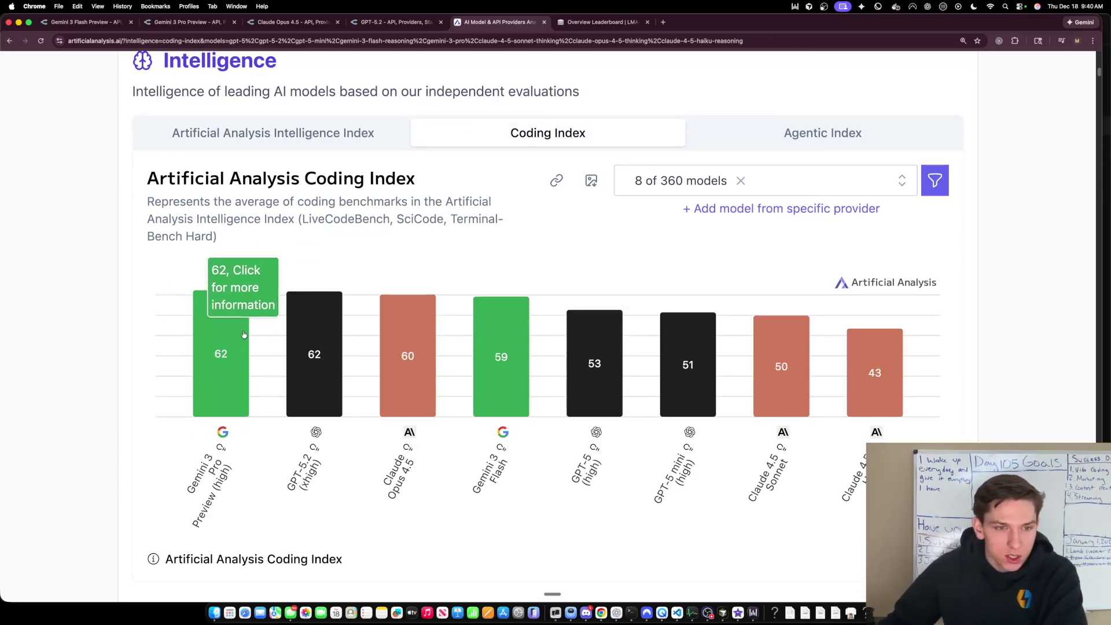
mouse_move(491, 324)
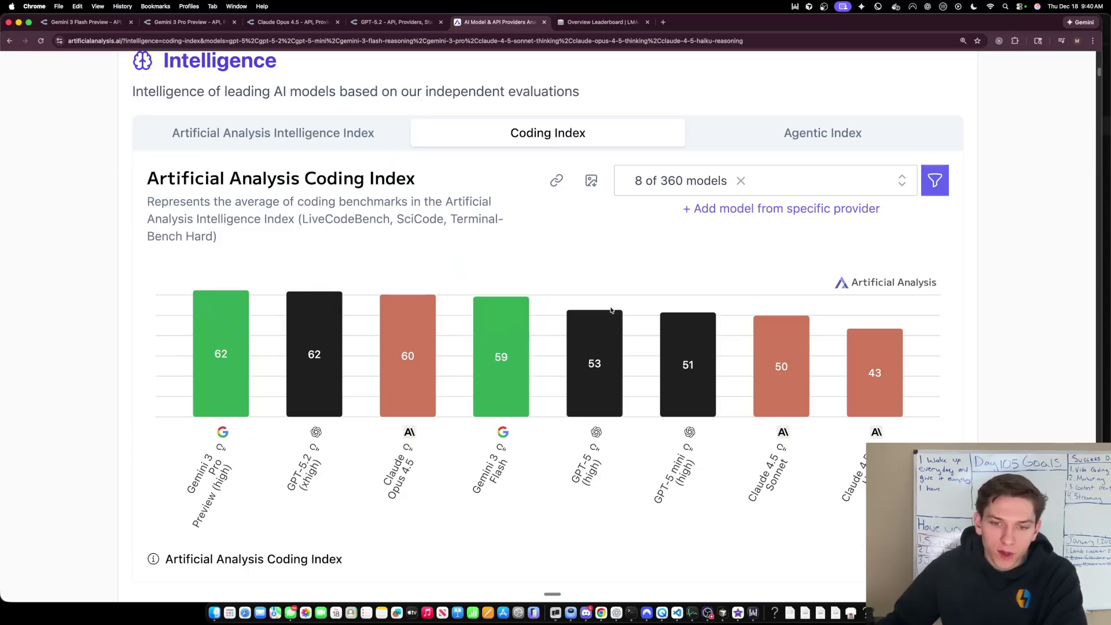
mouse_move(596, 355)
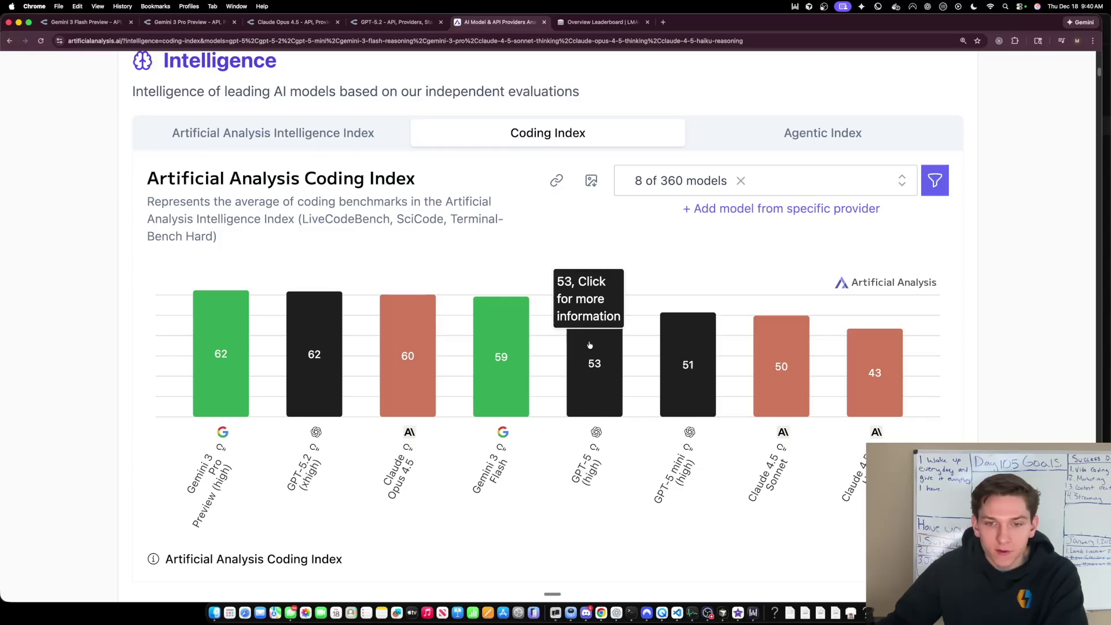
left_click(399, 22)
left_click(284, 23)
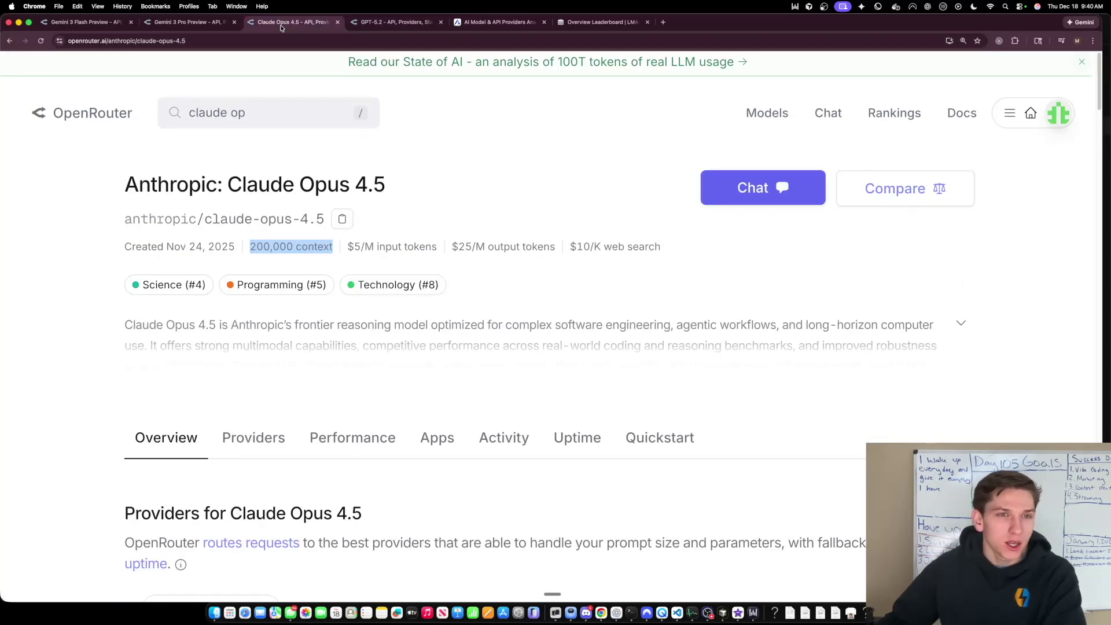
Show Gemini 3 Pro Preview's 1,048,576 context and $2/M input, and dismiss Cursor's model list.
left_click(200, 29)
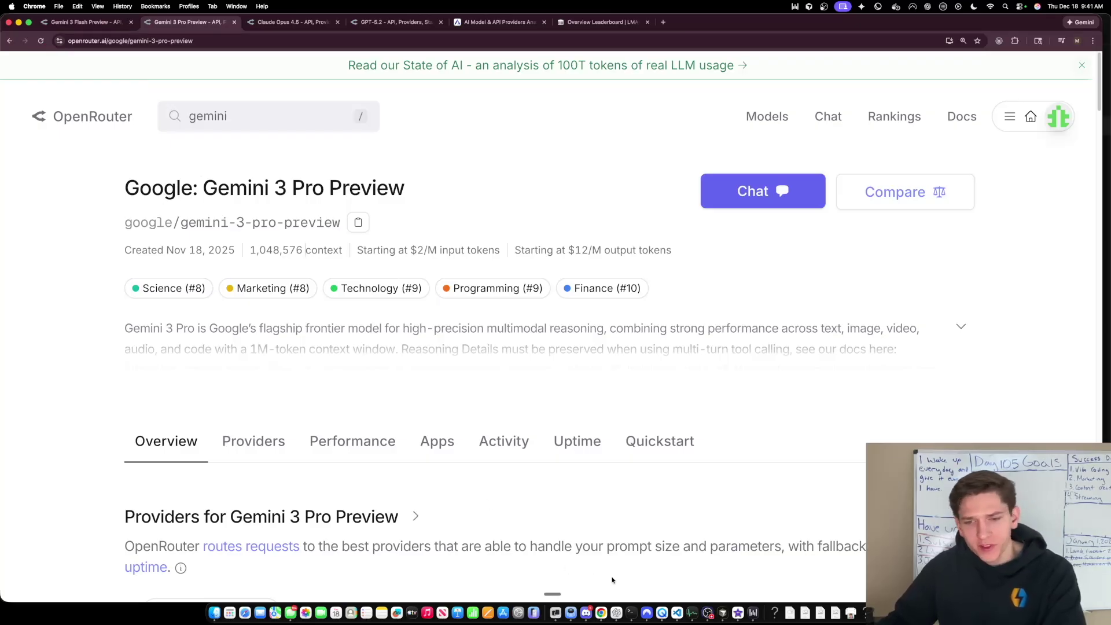
left_click(723, 614)
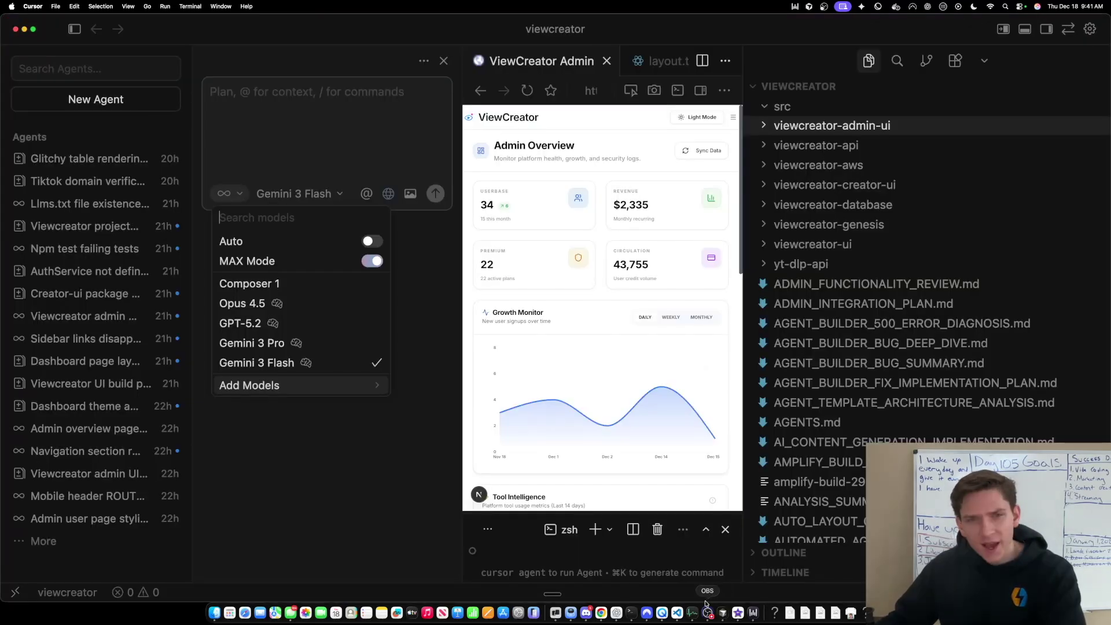
key("Escape")
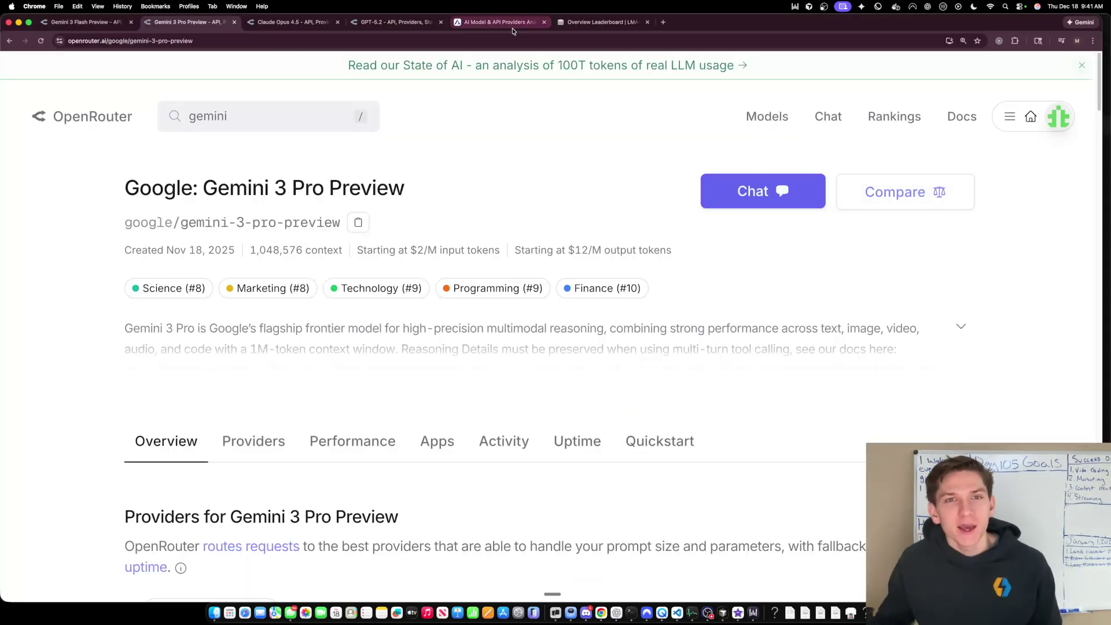
left_click(499, 22)
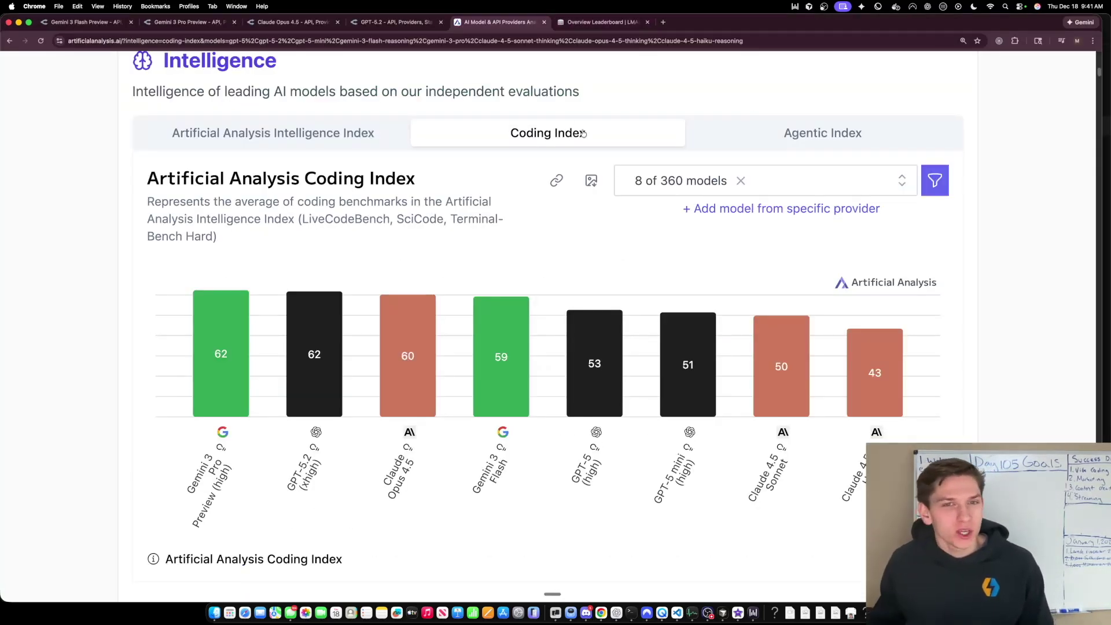
Glance at the LMArena leaderboard, then return to Artificial Analysis's Coding Index chart.
scroll(585, 139, "up", 3)
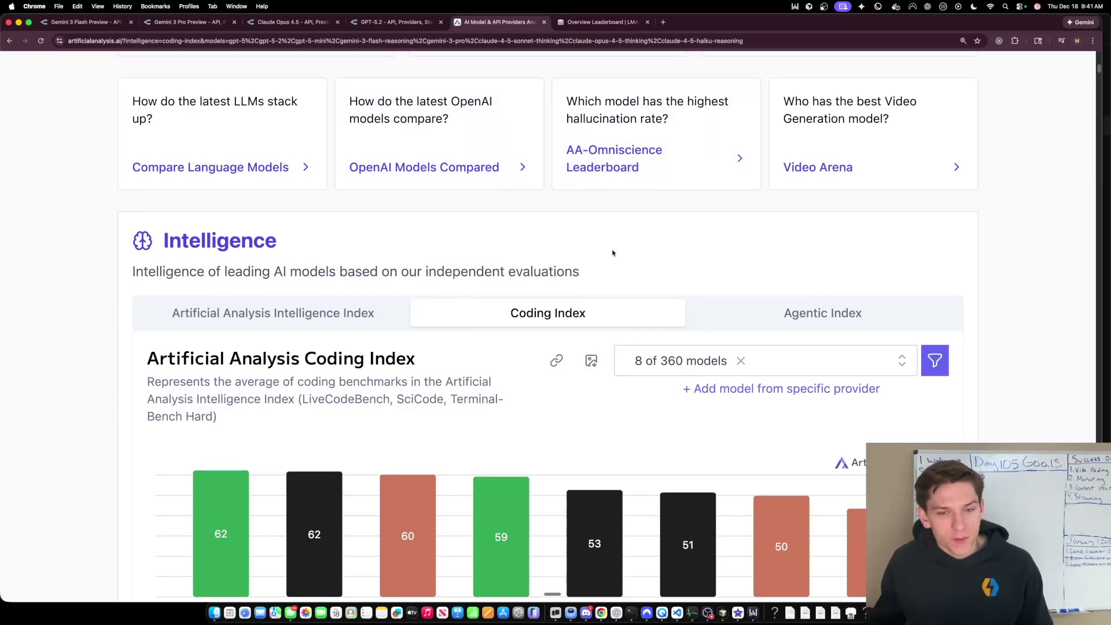
scroll(729, 273, "down", 1)
left_click(602, 22)
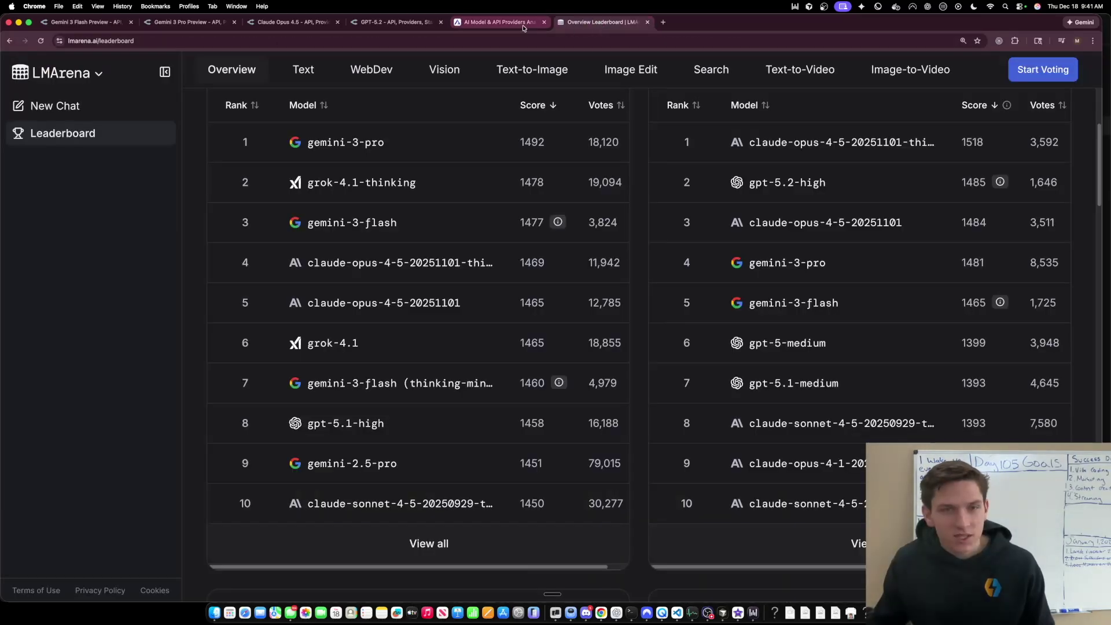
left_click(499, 22)
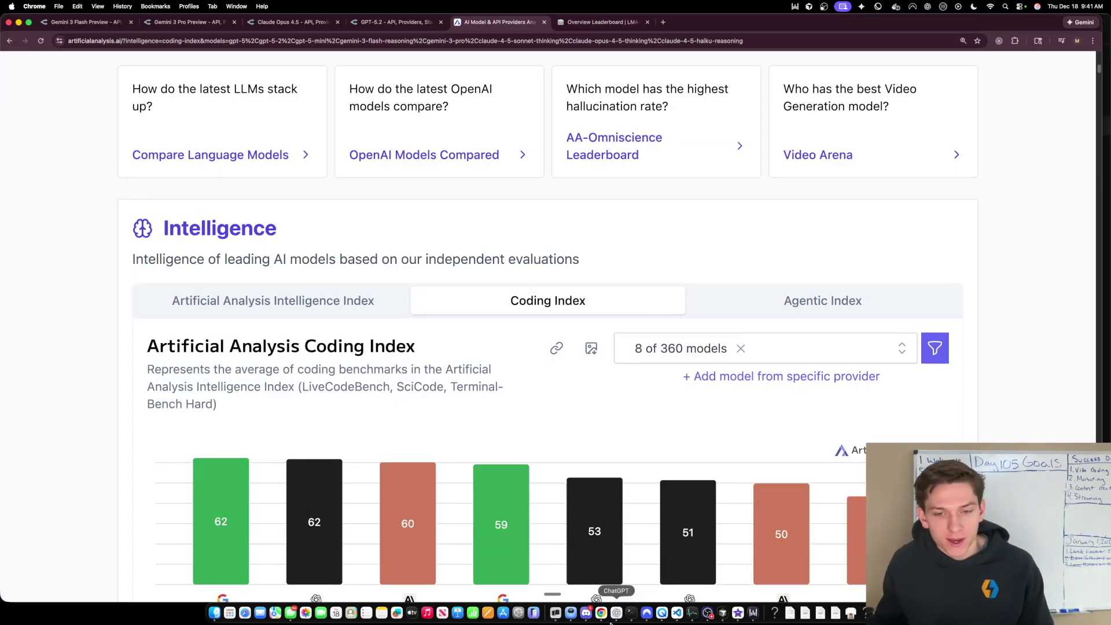
left_click(586, 613)
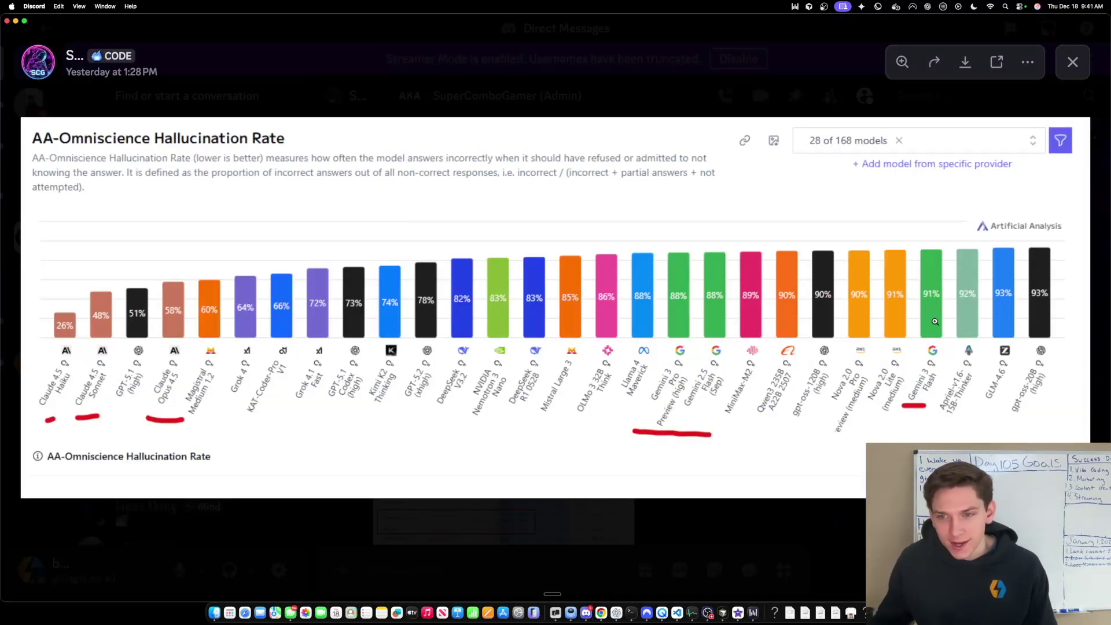